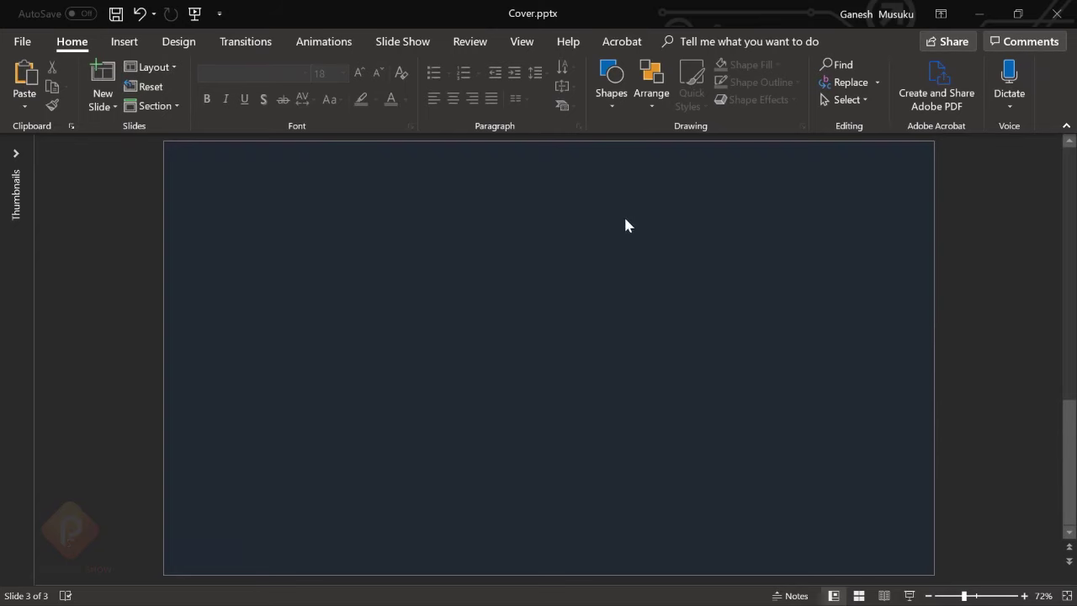
Draw a rectangle over the slide's right side with no outline.
left_click(612, 101)
left_click(737, 142)
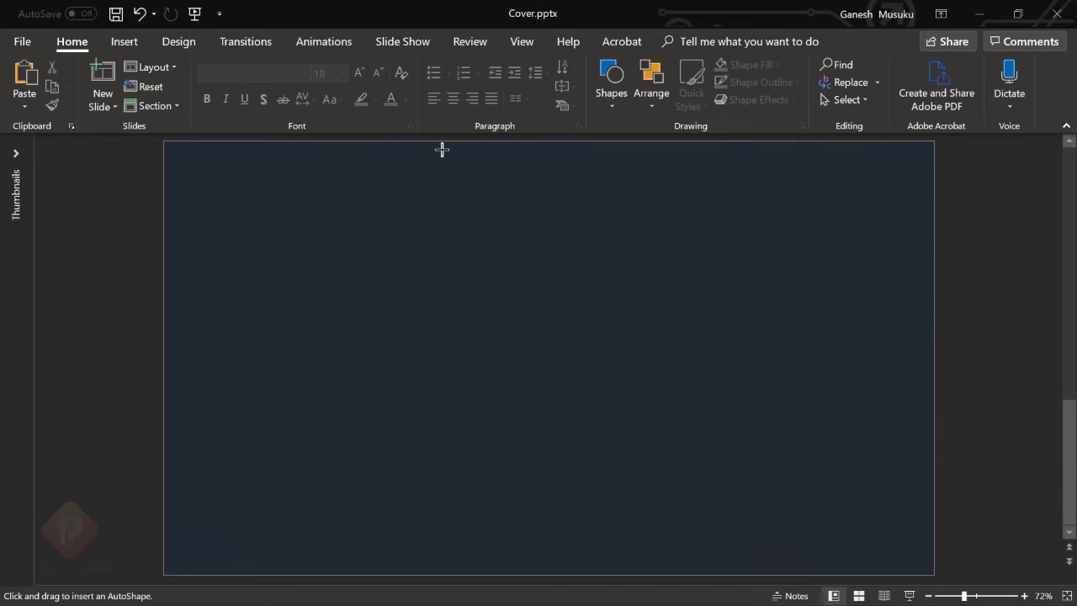
left_click_drag(447, 141, 931, 576)
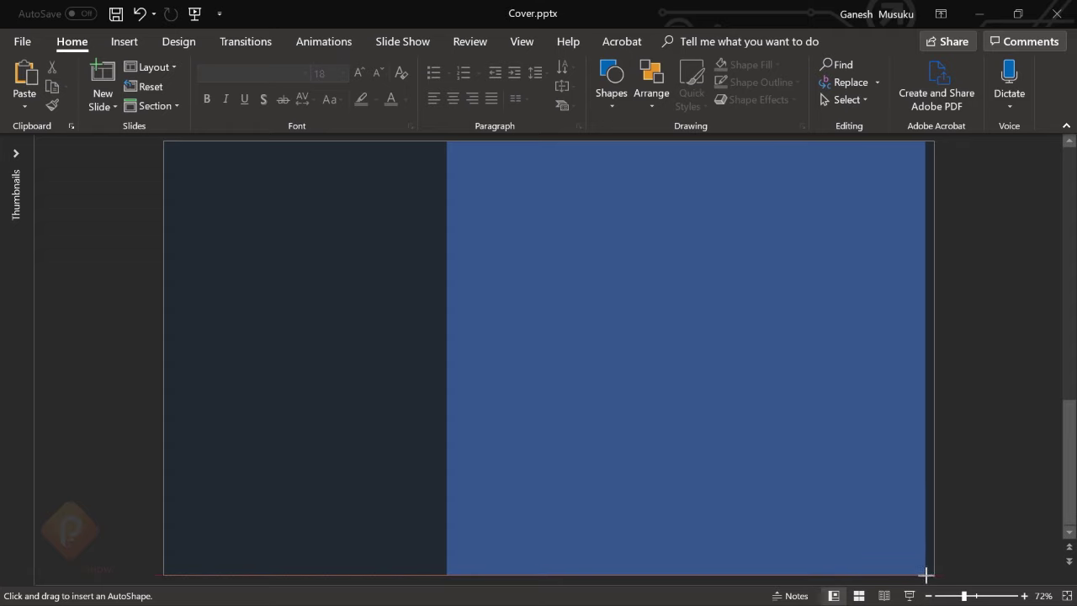
left_click_drag(931, 575, 934, 575)
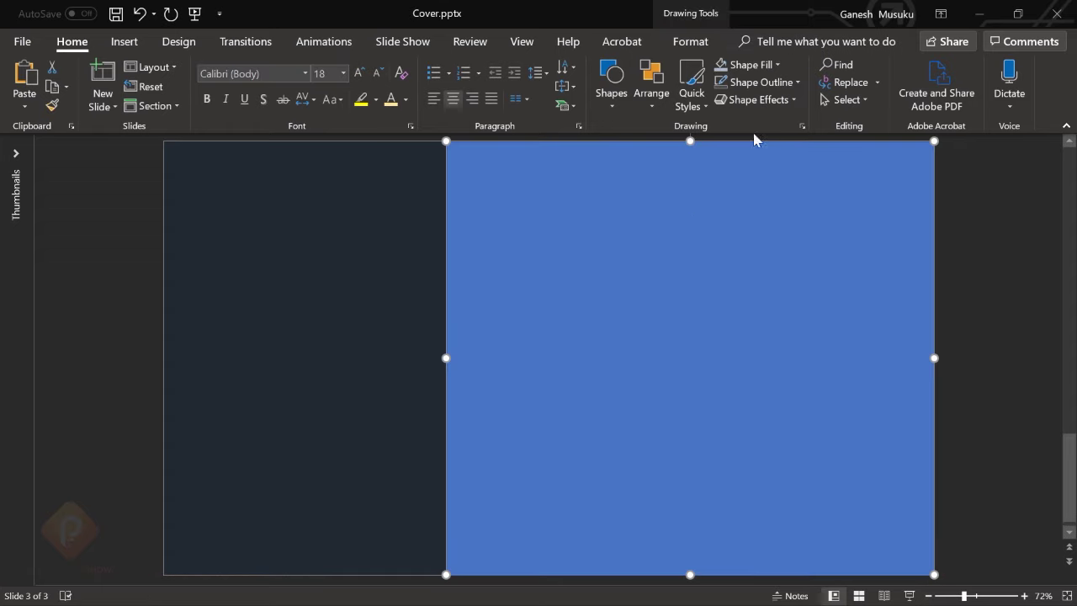
left_click(760, 81)
left_click(759, 256)
Fill the rectangle with a gradient running from red to purple.
left_click(802, 125)
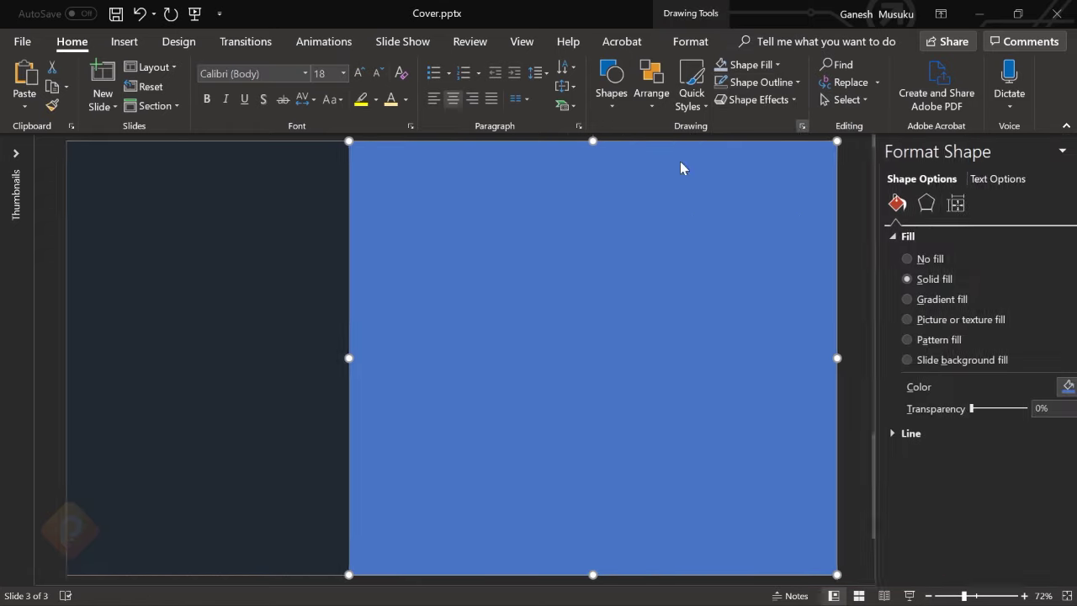
left_click(895, 298)
left_click(1047, 521)
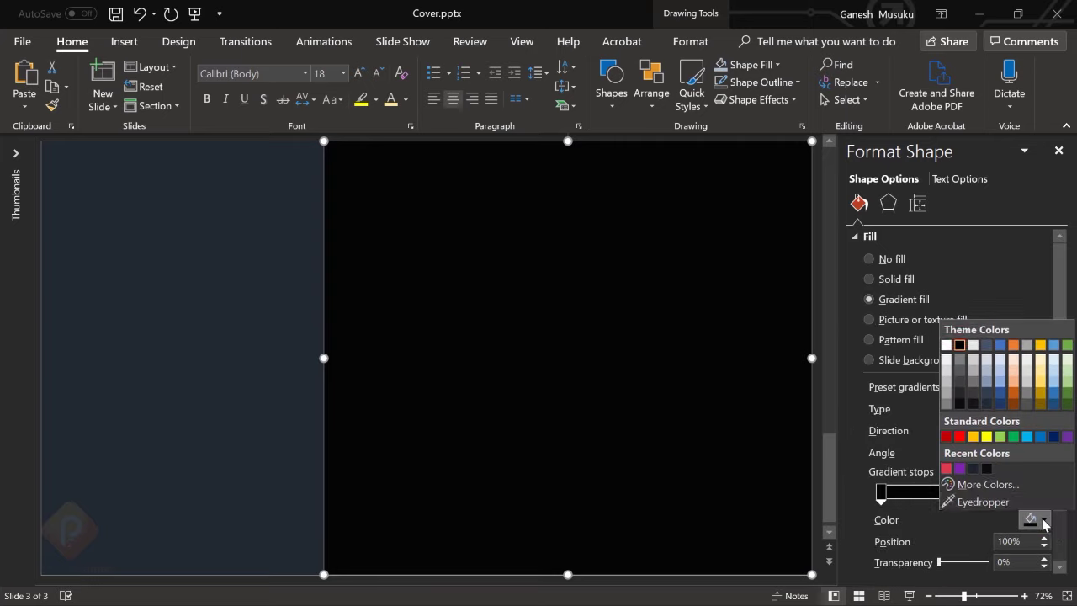
left_click(956, 465)
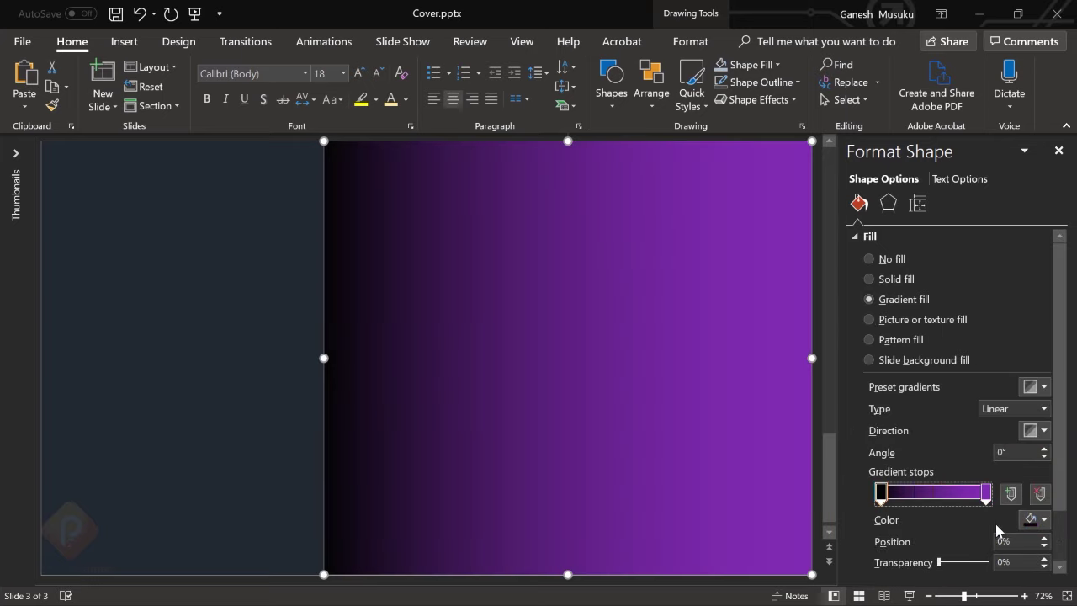
left_click(1040, 522)
left_click(961, 465)
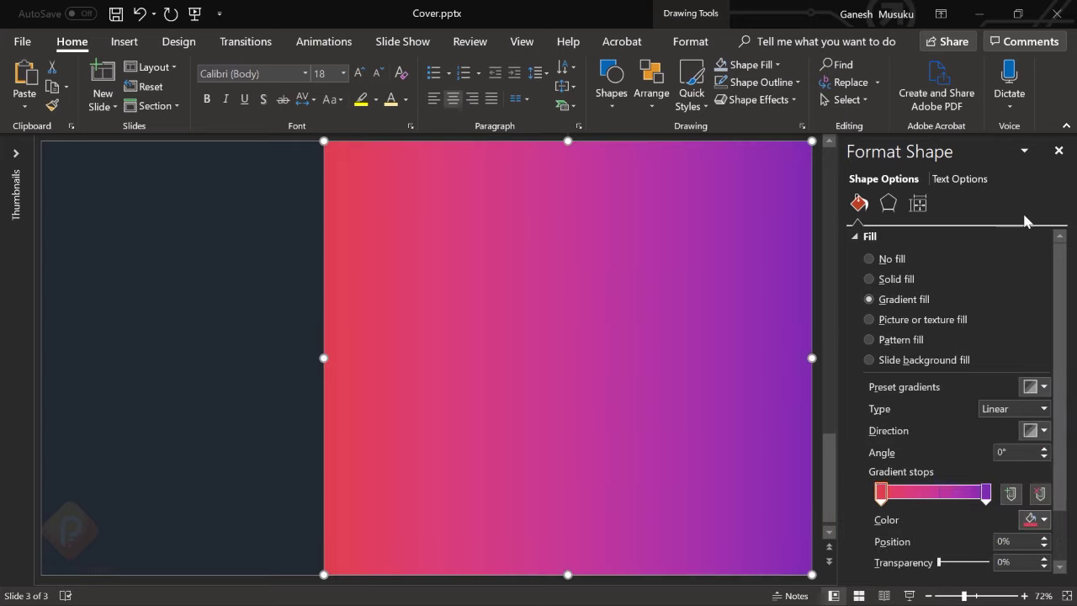
left_click(1057, 151)
left_click(1010, 227)
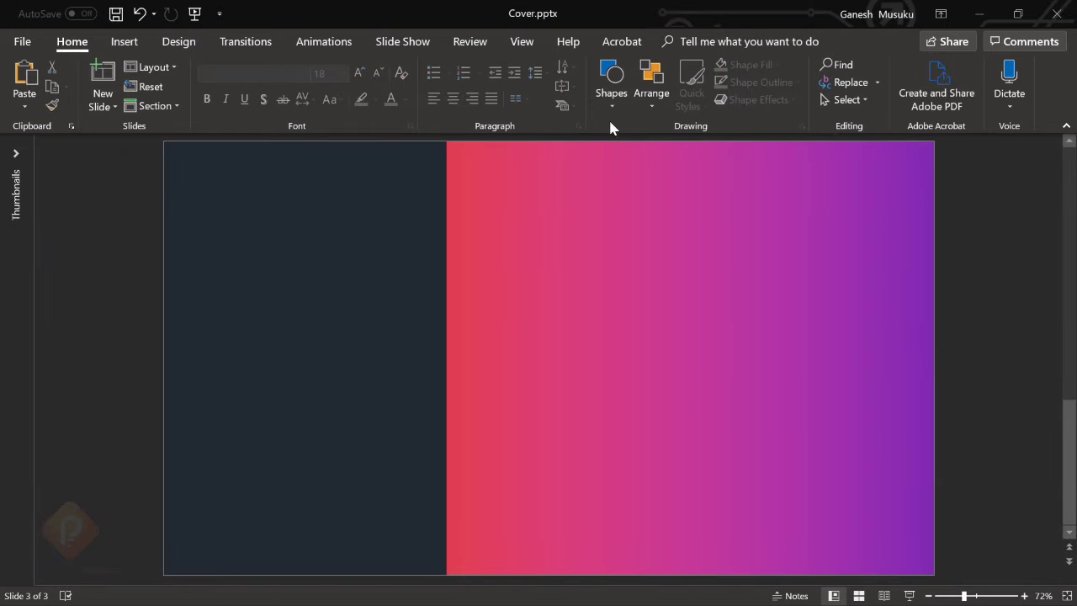
left_click(612, 93)
Draw an outline-free rounded square with slightly reduced corner rounding over the panel's left edge.
left_click(766, 144)
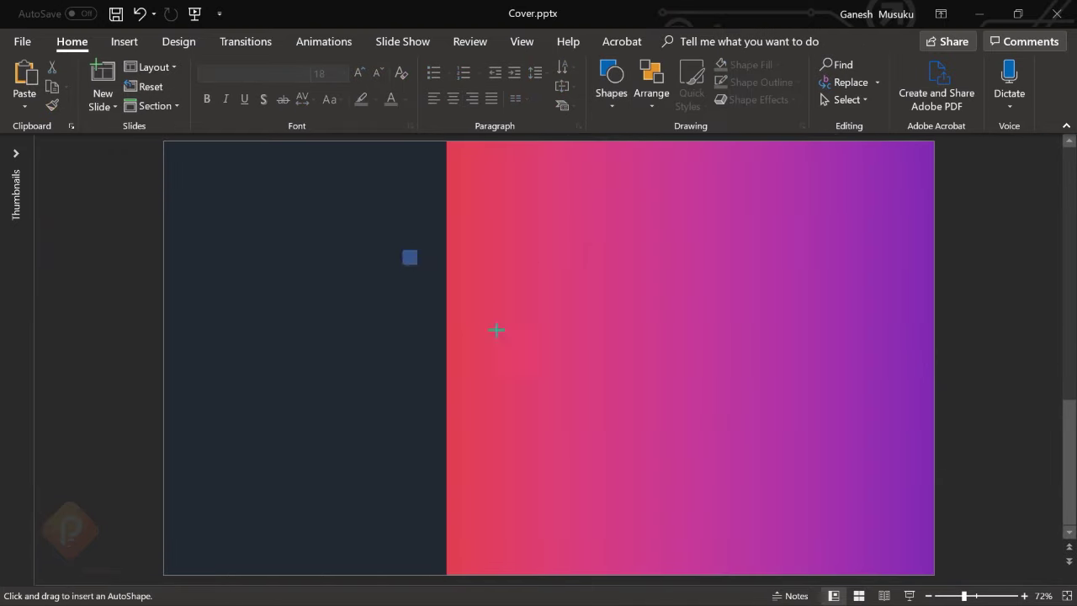
left_click_drag(403, 249, 647, 495)
left_click_drag(453, 250, 421, 250)
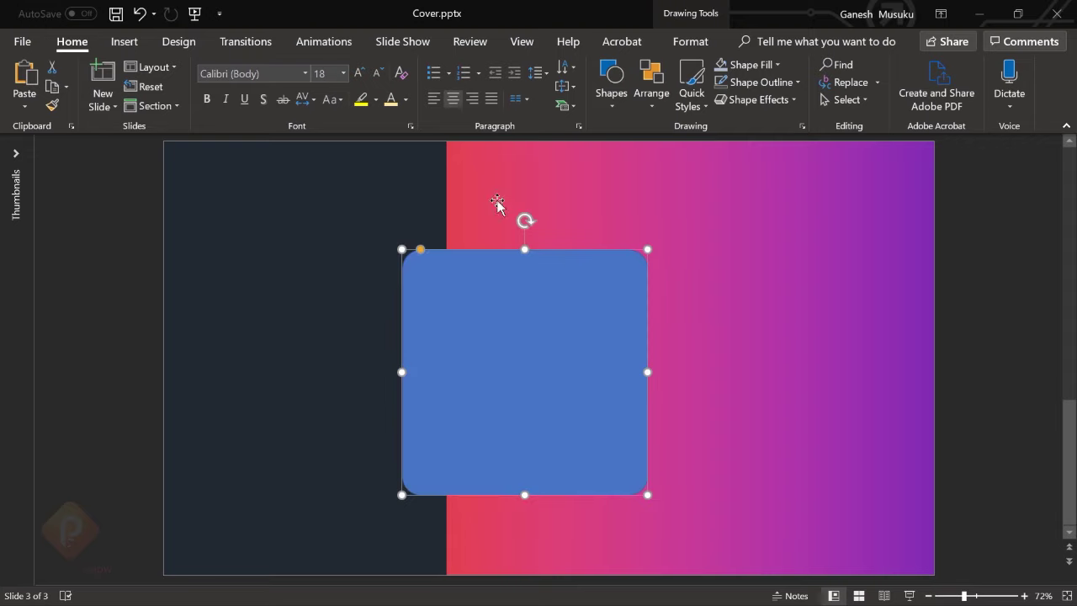
left_click(652, 89)
left_click(613, 91)
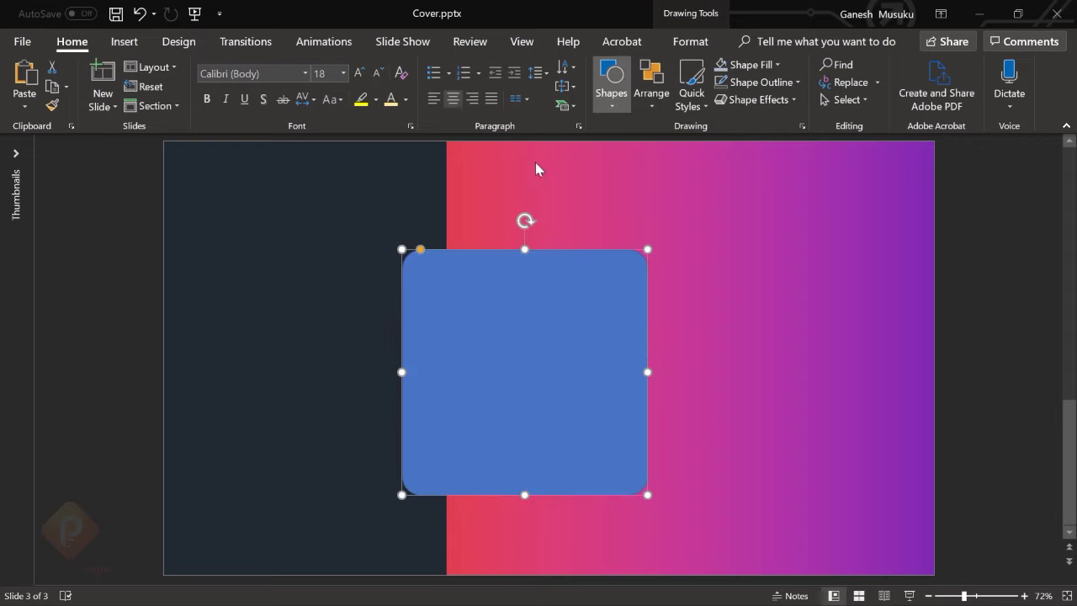
left_click(613, 91)
left_click(772, 82)
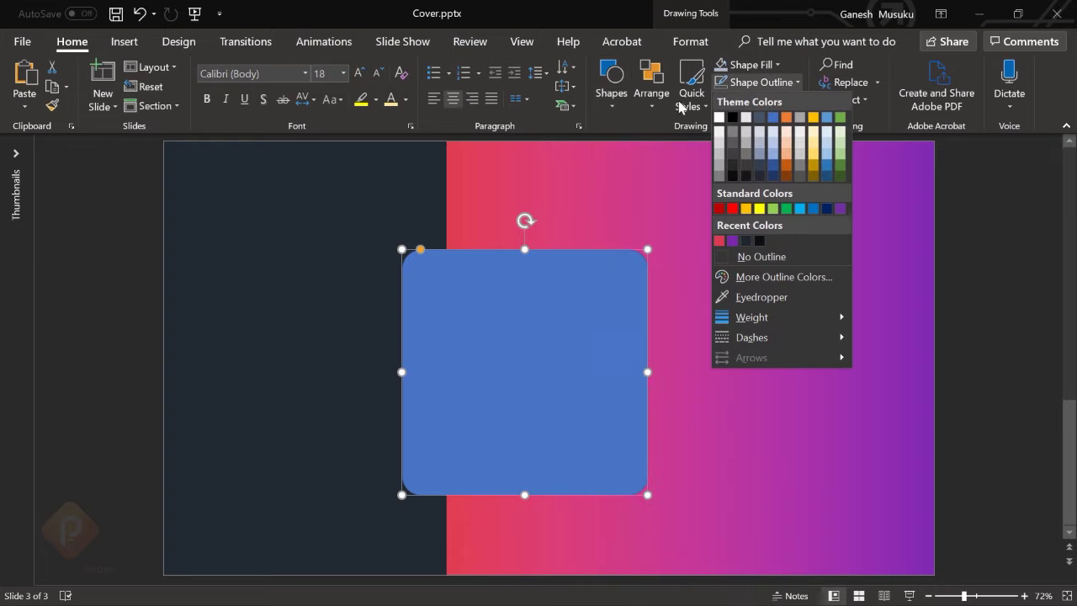
left_click(740, 256)
Rotate the square 45° into a diamond and place it across the panel's lower-left edge.
left_click_drag(527, 220, 471, 305)
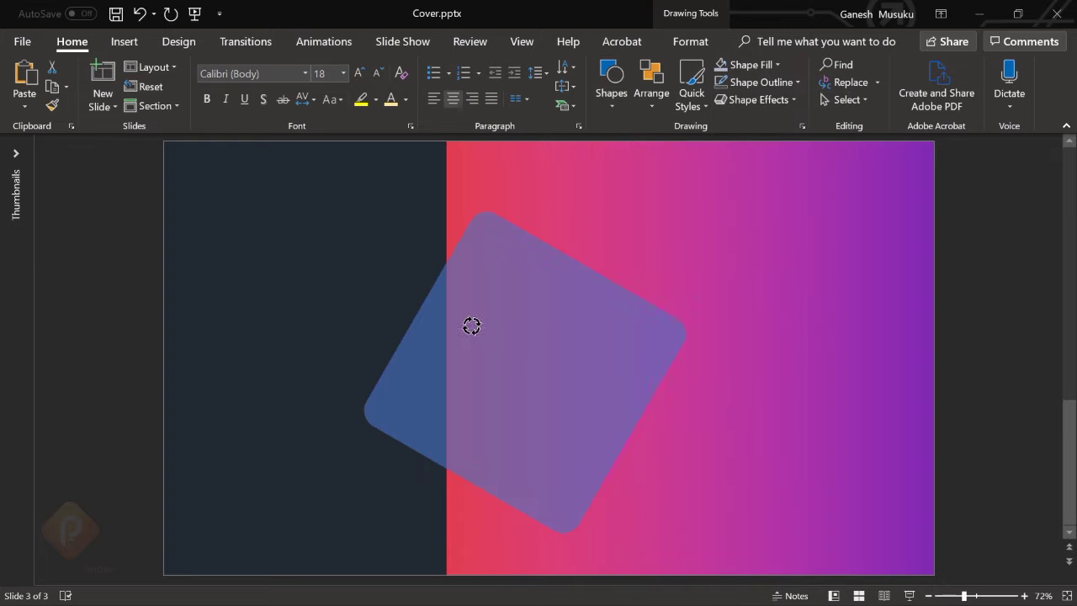
left_click_drag(550, 351, 443, 421)
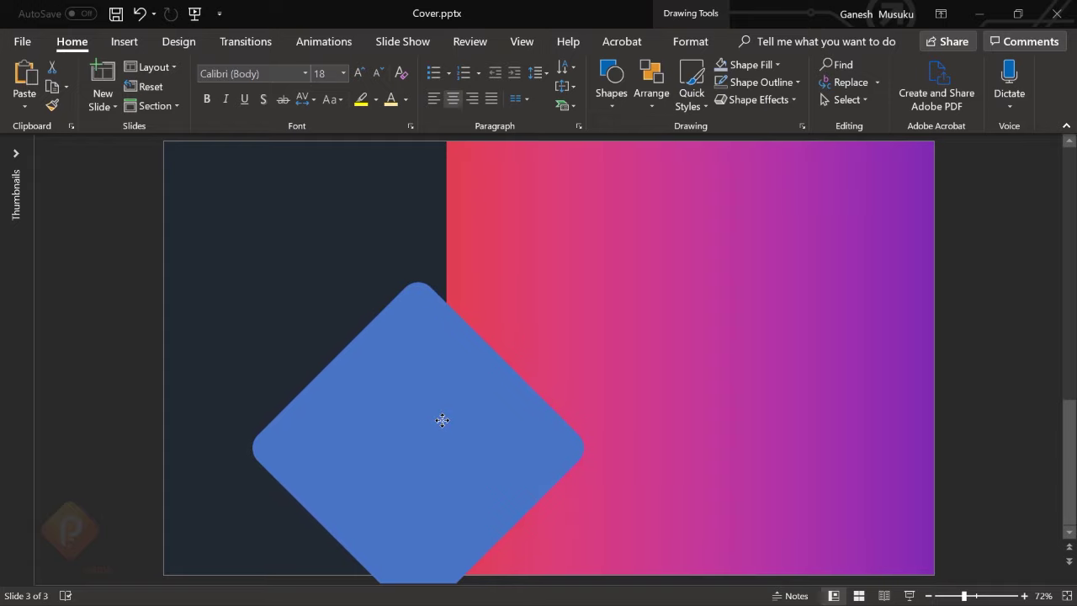
left_click_drag(442, 420, 441, 420)
Adjust the gradient panel's left edge and reposition the diamond over it.
left_click(581, 358)
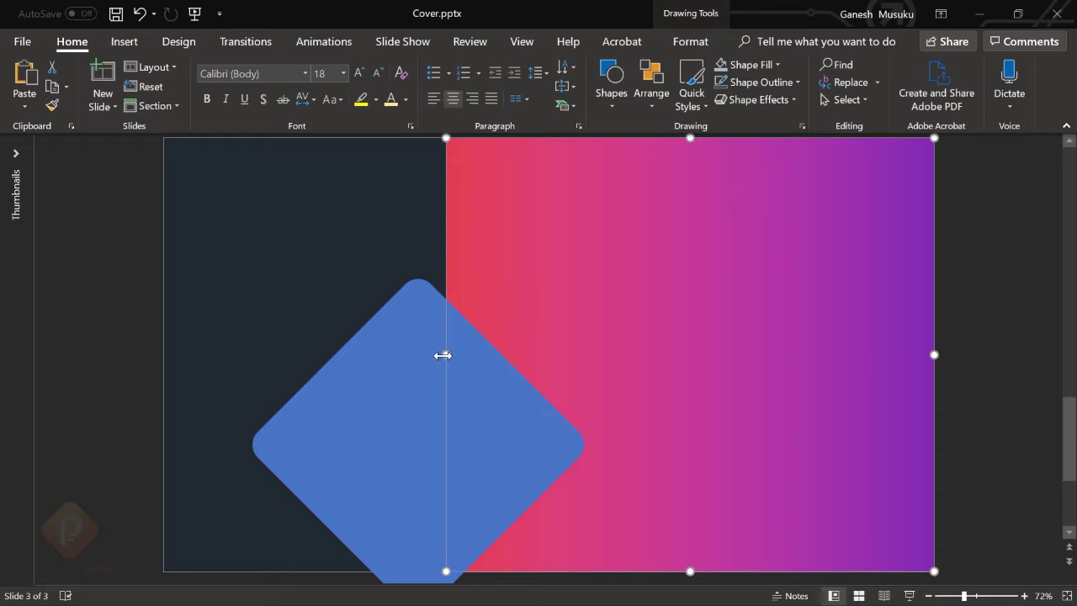
left_click_drag(442, 356, 474, 356)
mouse_move(387, 367)
left_mouse_down()
mouse_move(449, 437)
mouse_move(437, 432)
left_mouse_up()
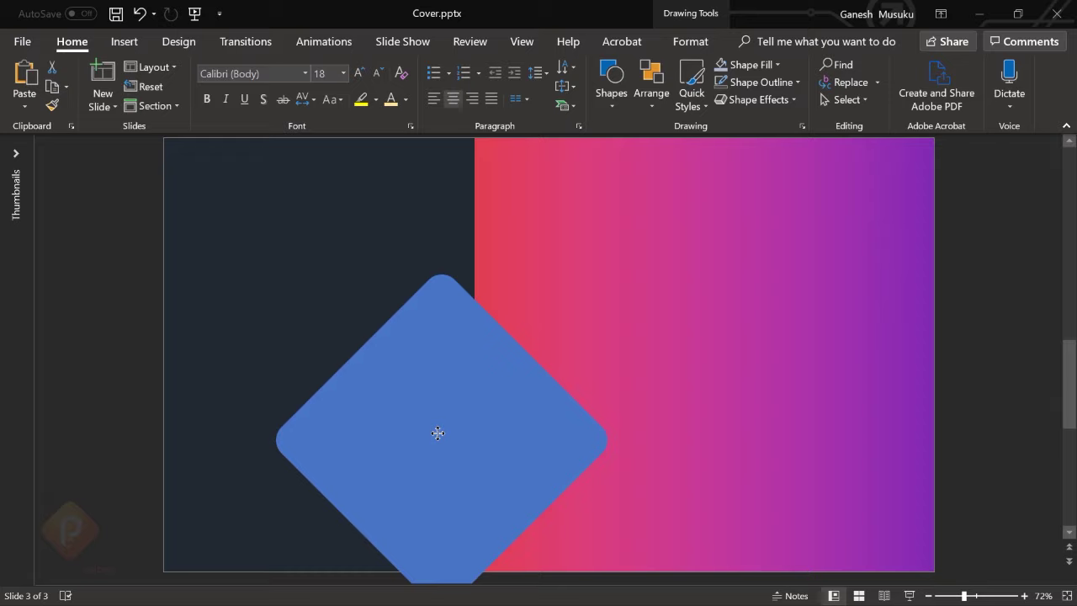
left_click_drag(437, 433, 168, 432)
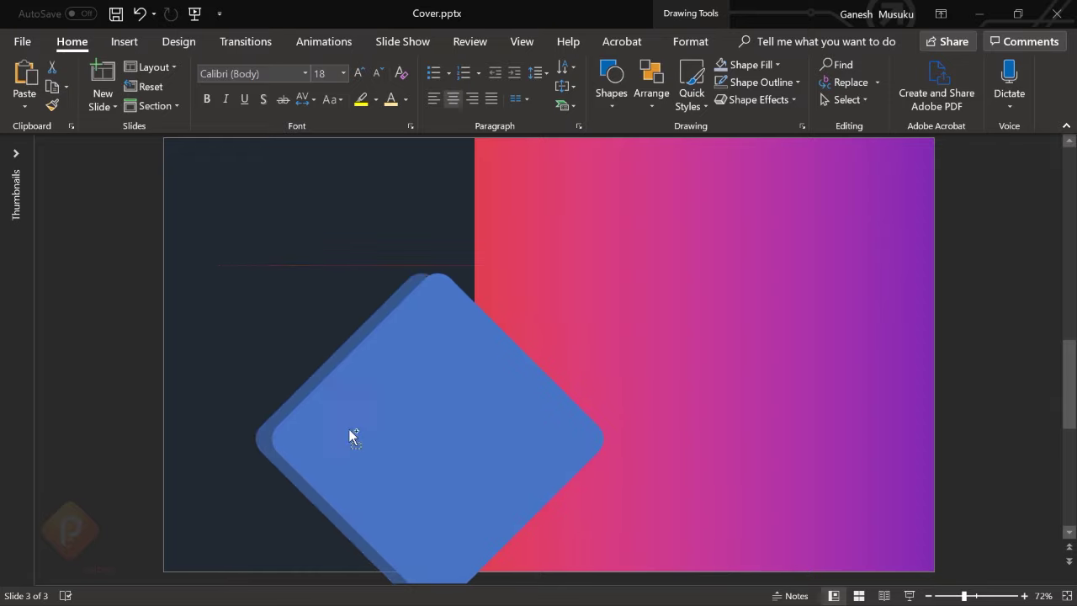
Subtract the diamond from the gradient panel using Merge Shapes > Subtract.
left_click(668, 334)
left_click(463, 404, "shift")
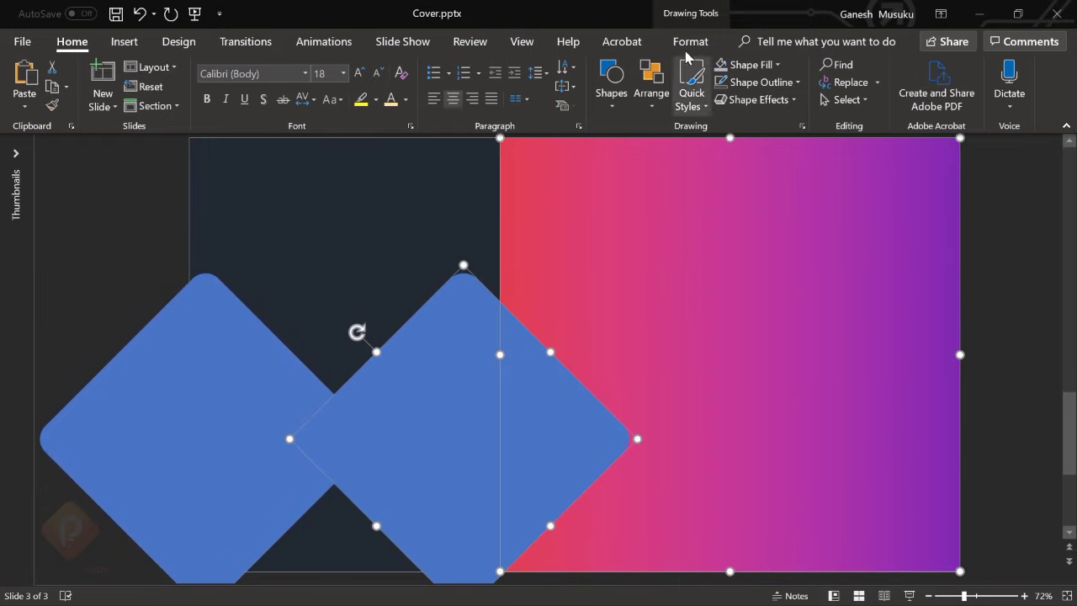
left_click(688, 46)
left_click(173, 101)
left_click(171, 192)
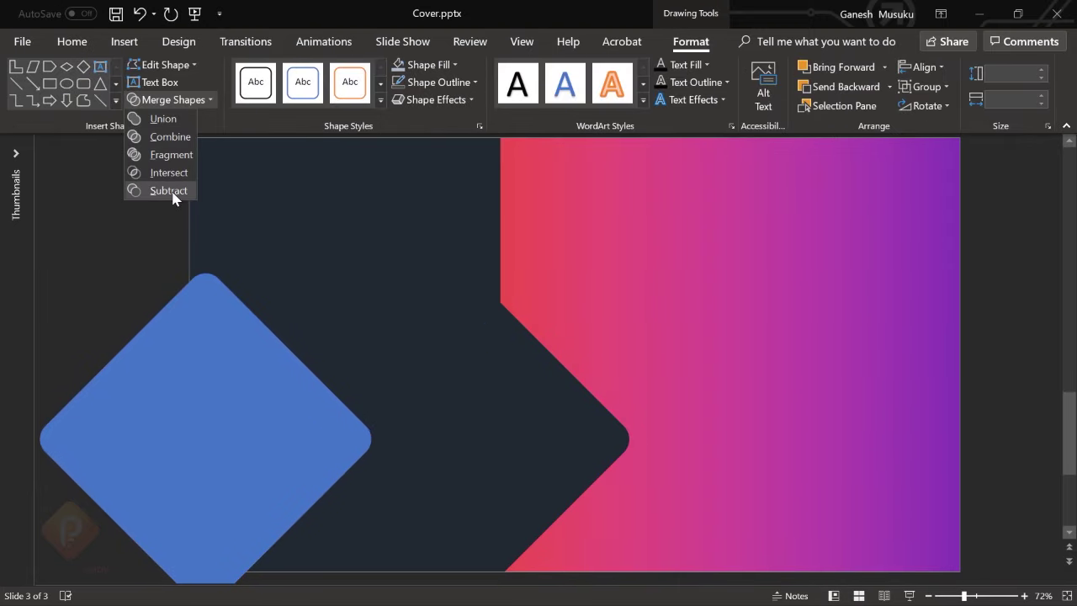
Copy the remaining blue diamond up over the top of the panel.
left_click(172, 191)
left_click(223, 375)
mouse_move(224, 416)
left_mouse_down()
mouse_move(667, 434)
mouse_move(656, 249)
left_mouse_up()
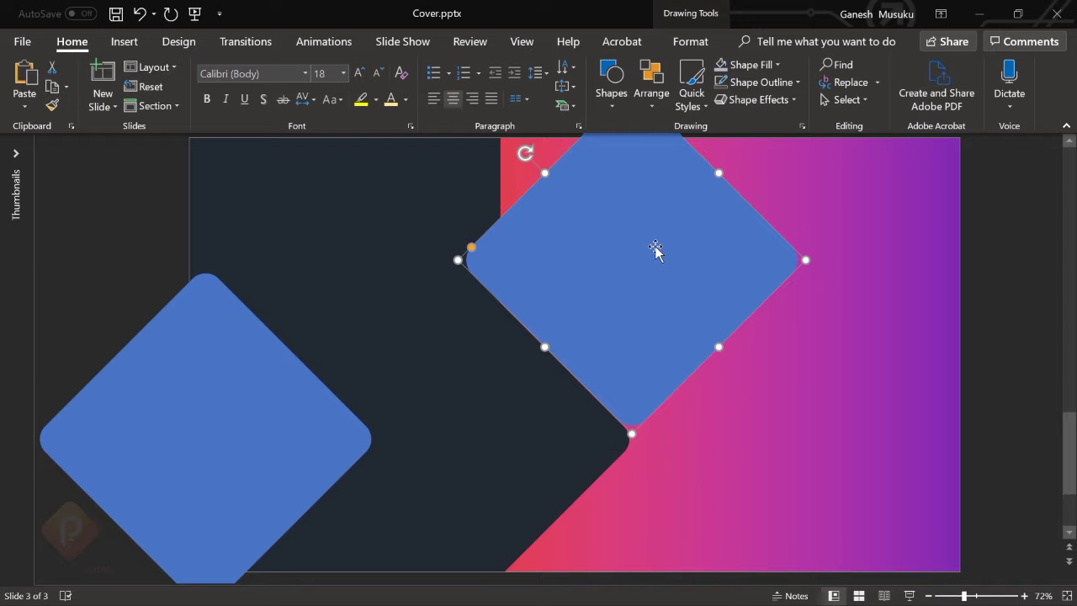
Subtract the upper diamond from the gradient panel, notching its upper-left edge.
left_click(1019, 271)
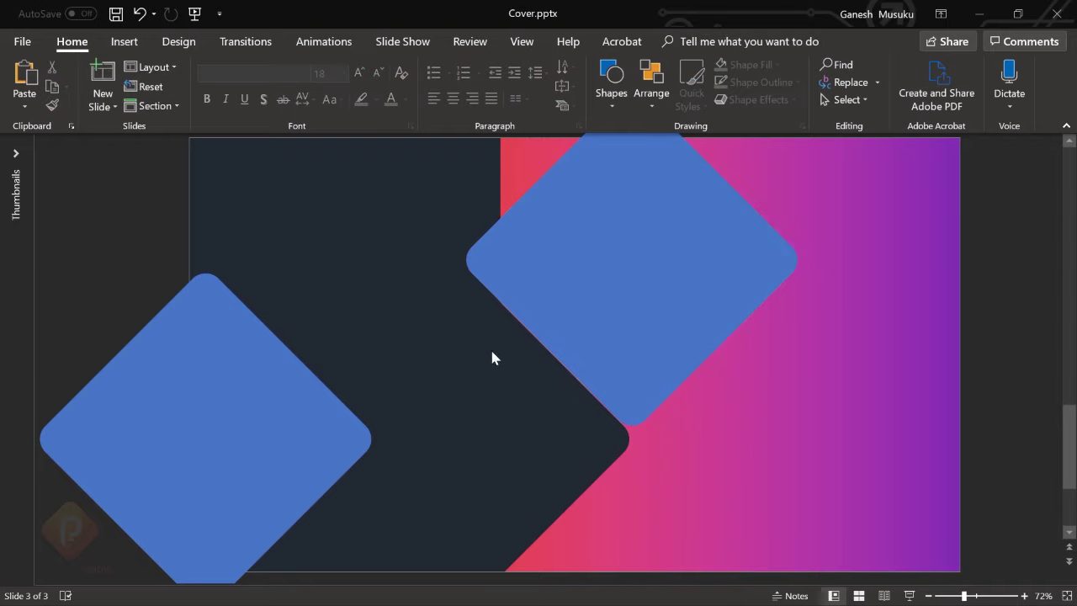
left_click(606, 301)
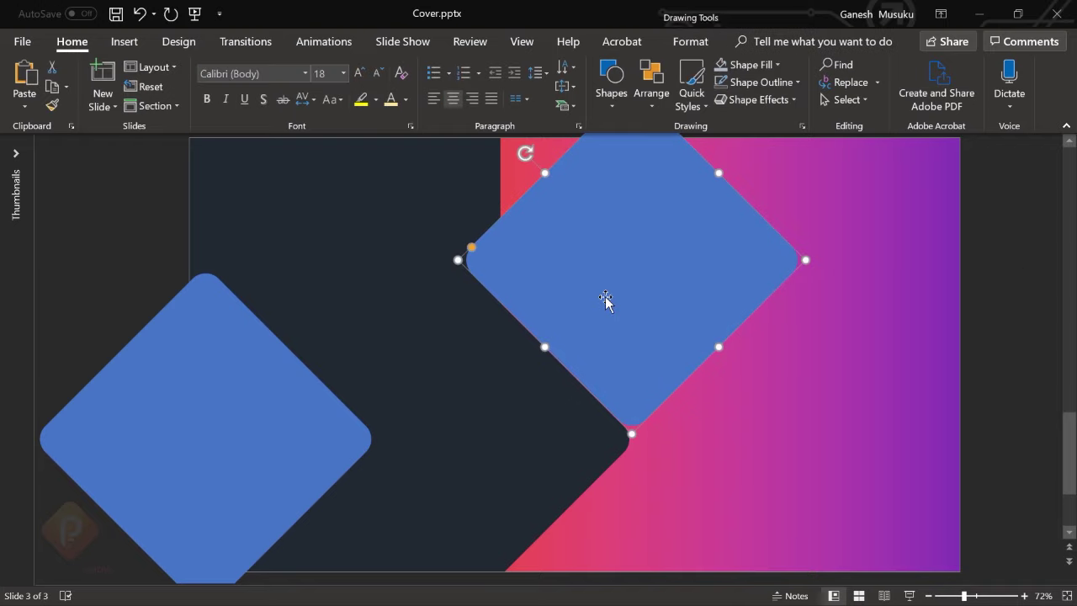
left_click(984, 271)
left_click(730, 264)
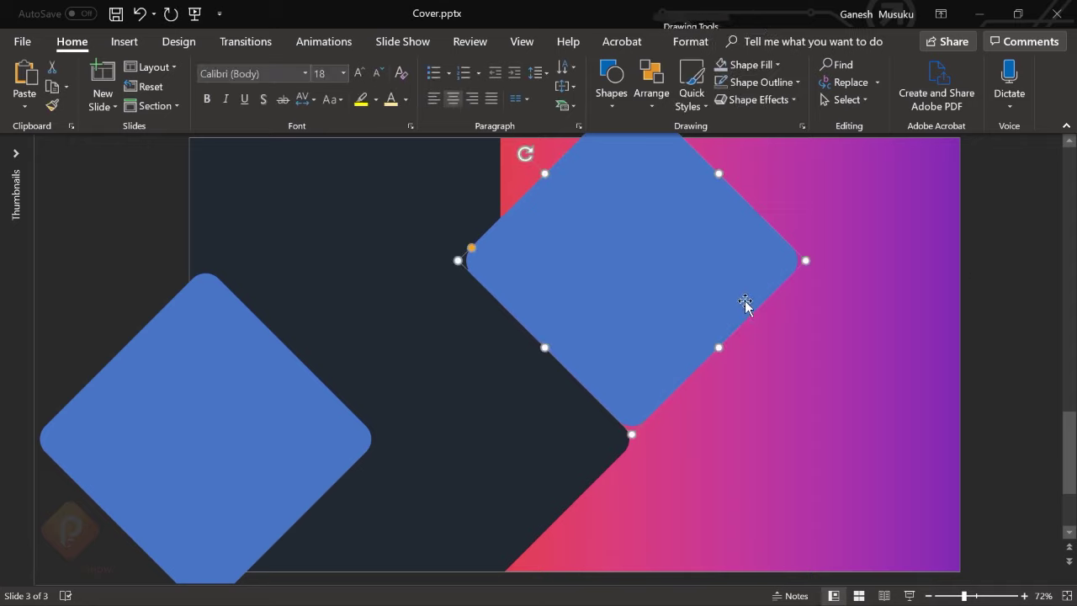
left_click(801, 396)
left_click(670, 269, "shift")
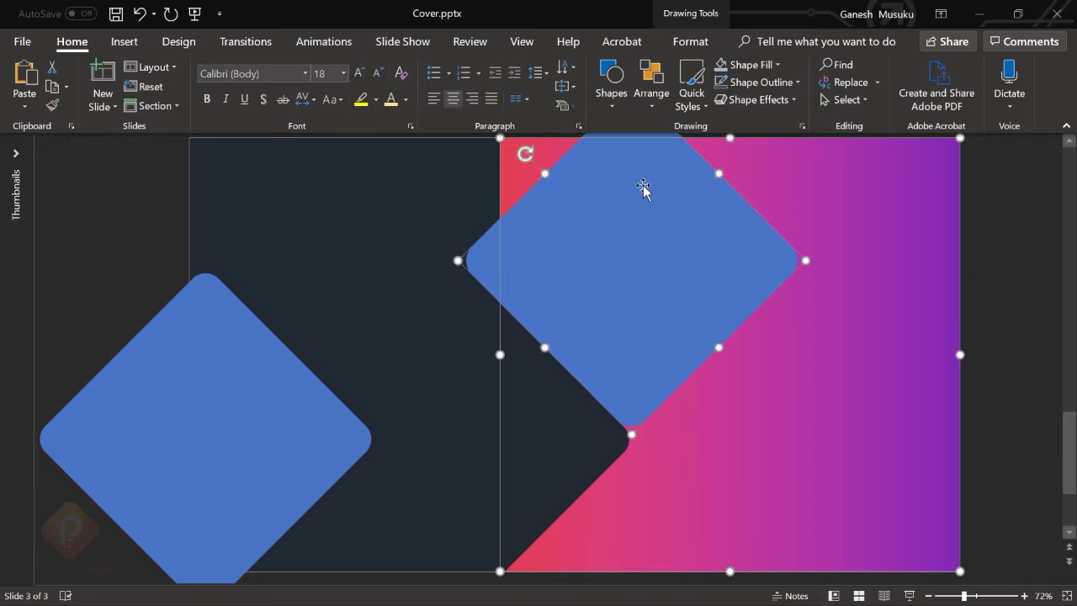
left_click(690, 42)
left_click(169, 100)
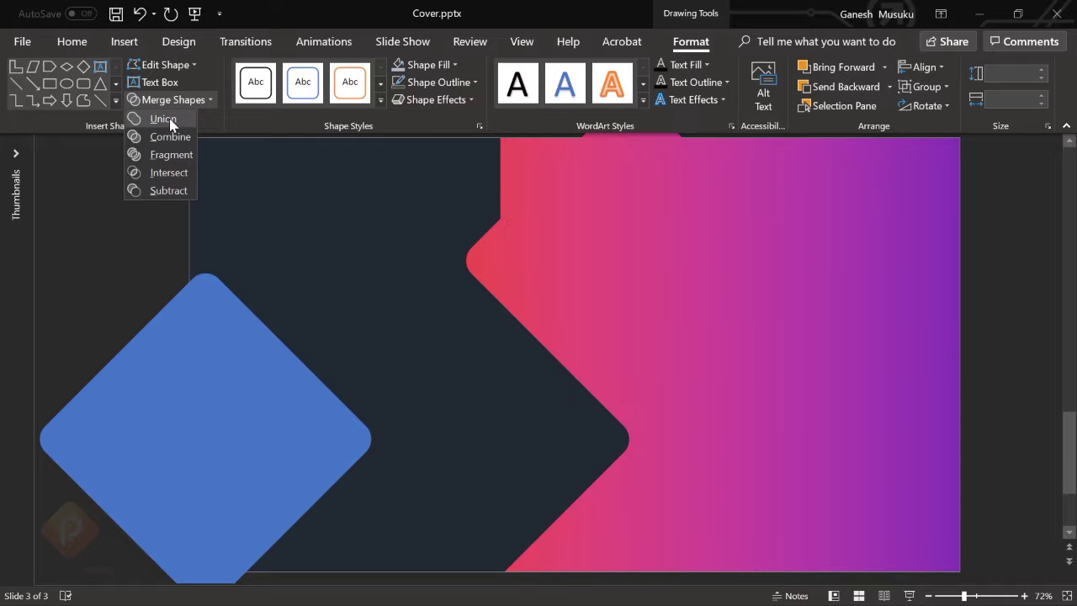
left_click(169, 191)
Copy the lower-left diamond up near the slide top and nudge it slightly higher.
left_click(237, 345)
mouse_move(253, 468)
left_mouse_down("ctrl")
mouse_move(425, 368)
mouse_move(412, 275)
left_mouse_up("ctrl")
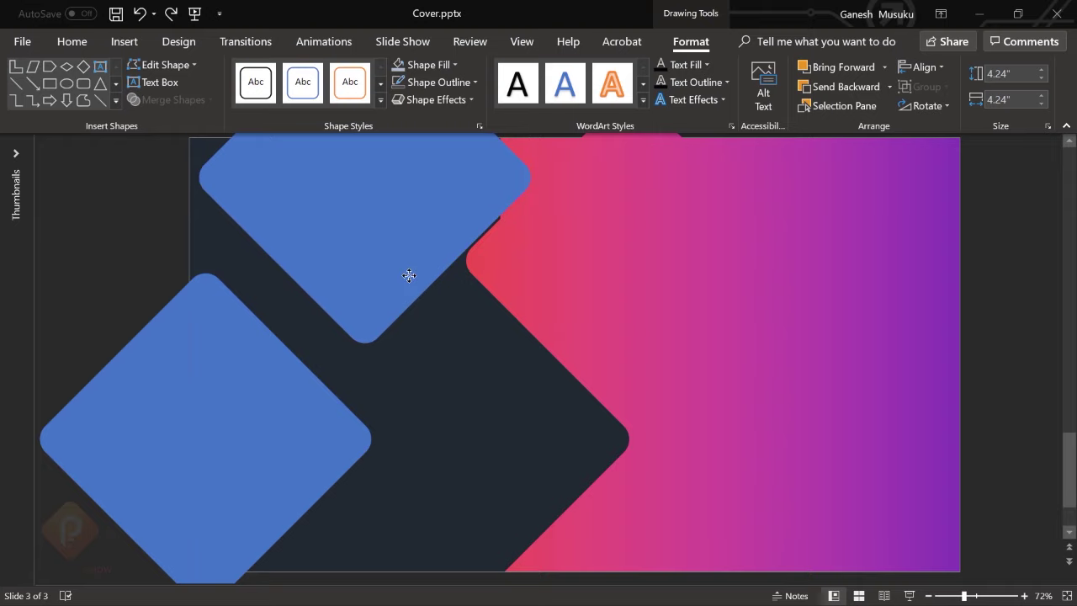
left_click_drag(411, 276, 411, 275)
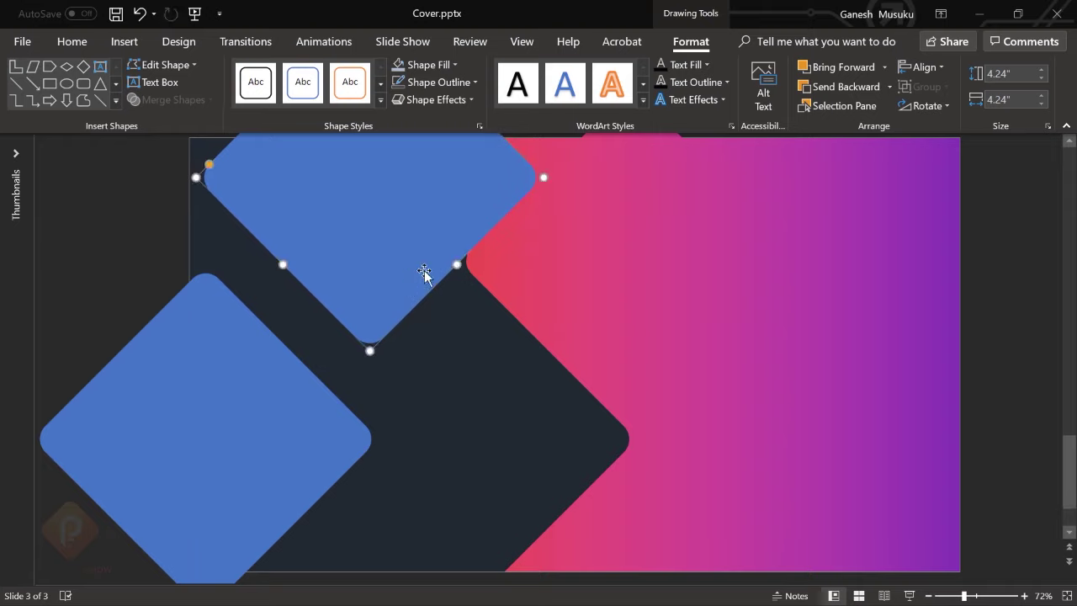
left_click(522, 228)
left_click(465, 205)
key("ctrl+Up")
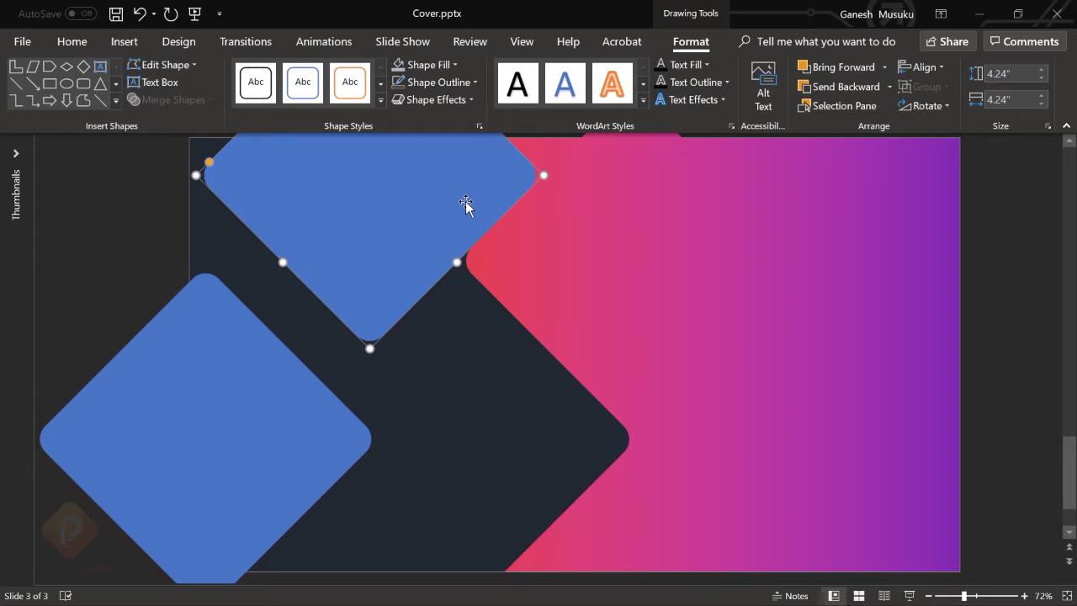
left_click(1009, 274)
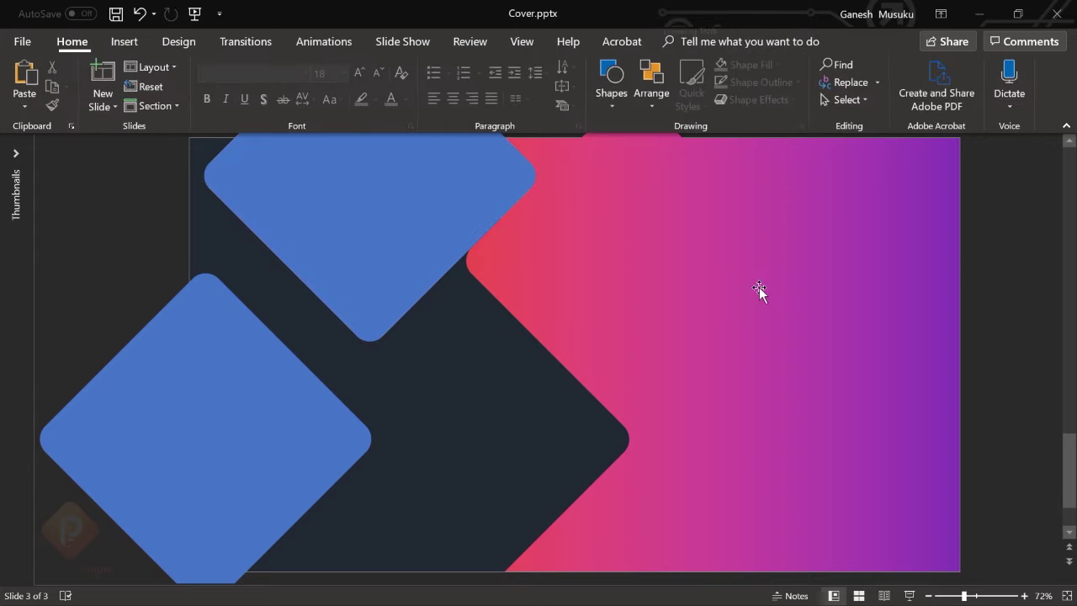
Subtract the top blue diamond from the gradient panel and zoom out to 60%.
left_click(740, 288)
left_click(380, 208, "shift")
left_click(164, 97)
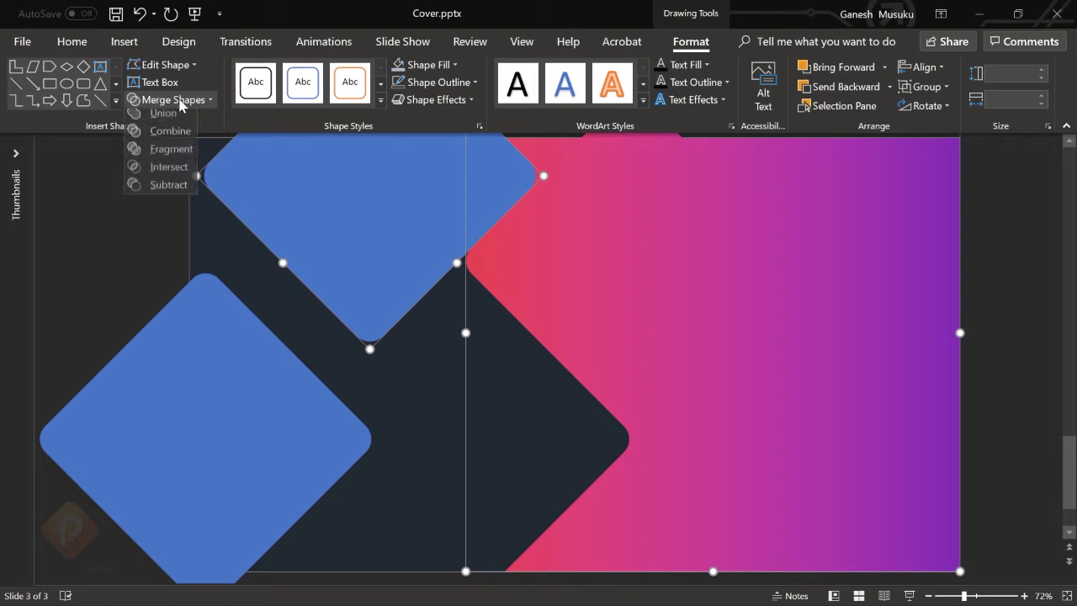
left_click(175, 190)
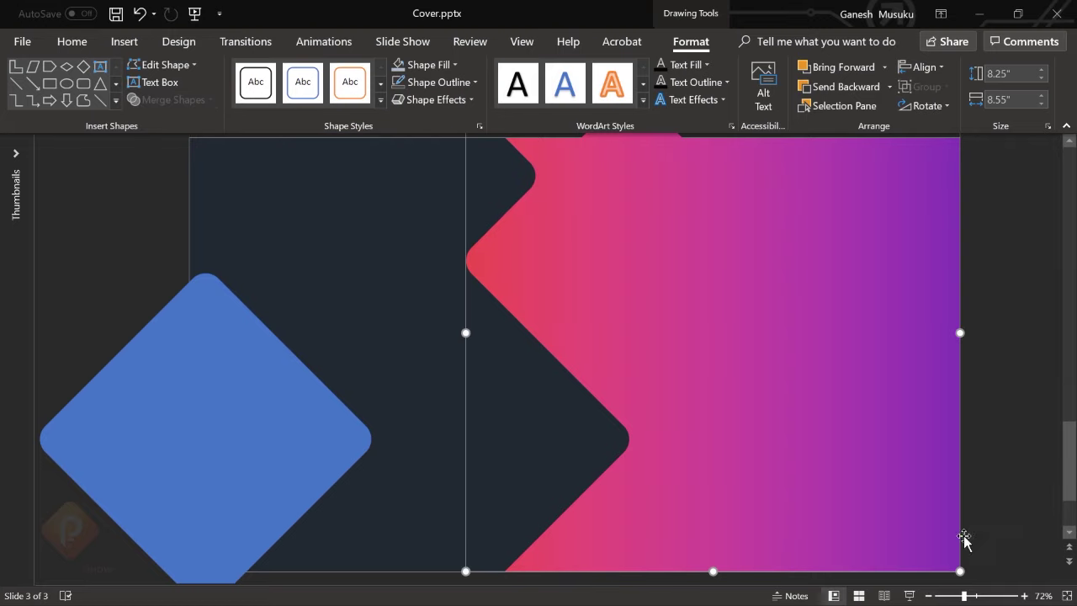
left_click(929, 596)
left_click(929, 595)
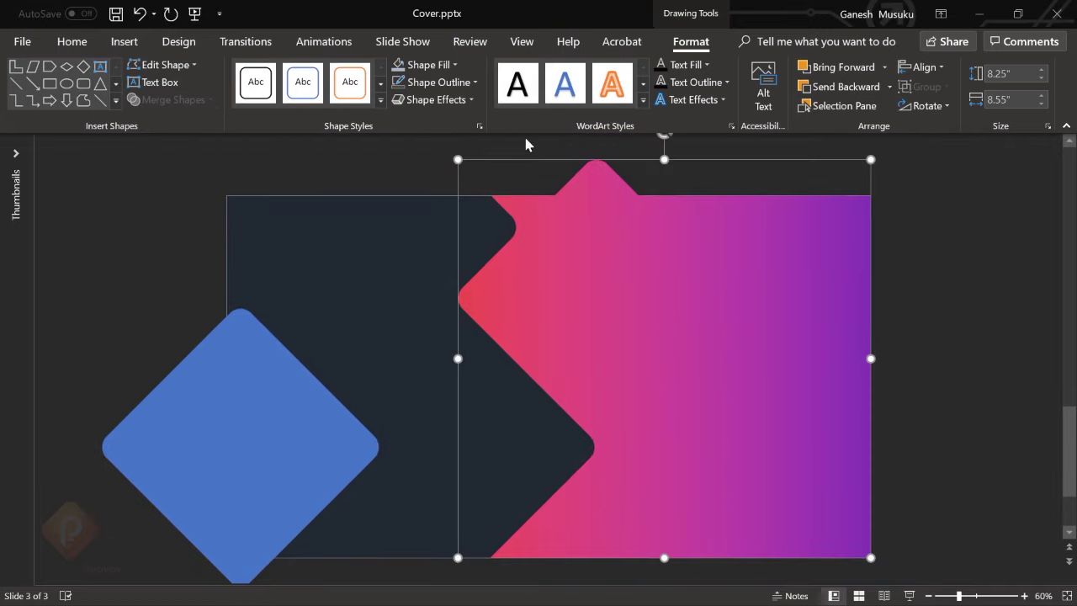
left_click(72, 42)
left_click(375, 145)
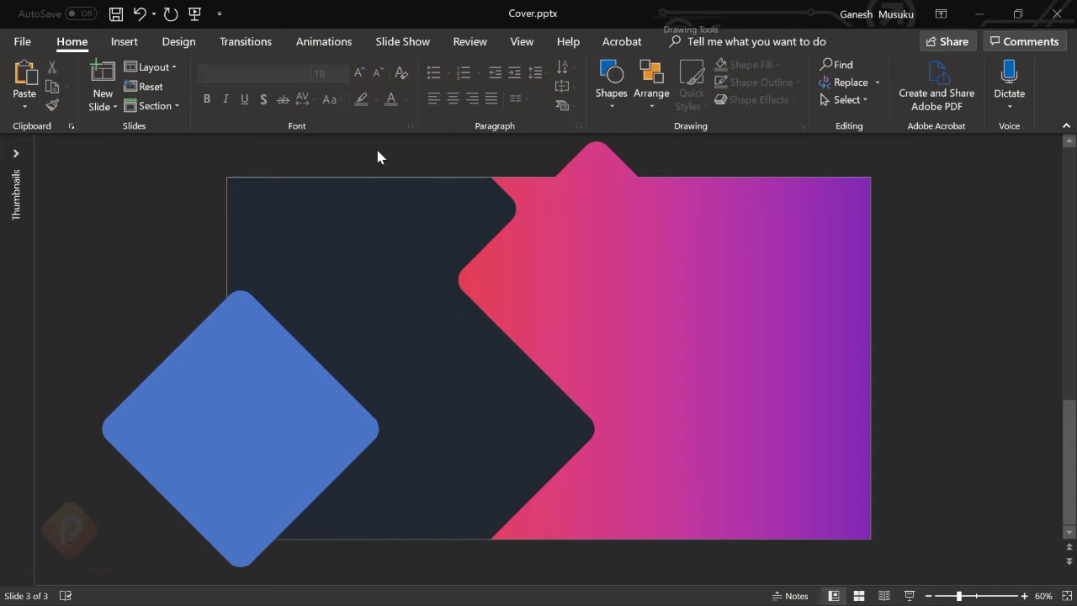
left_click(611, 94)
Draw an outline-free bar covering the area above the slide down to its top edge.
left_click(726, 142)
left_click_drag(563, 173, 877, 178)
left_click(757, 82)
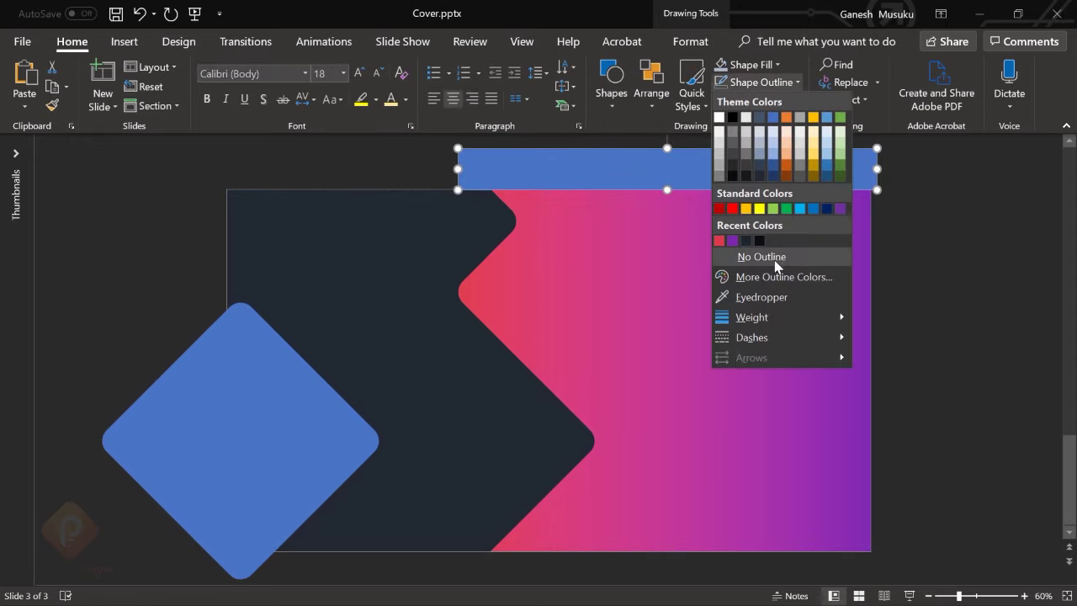
left_click(762, 252)
left_click_drag(668, 189, 665, 178)
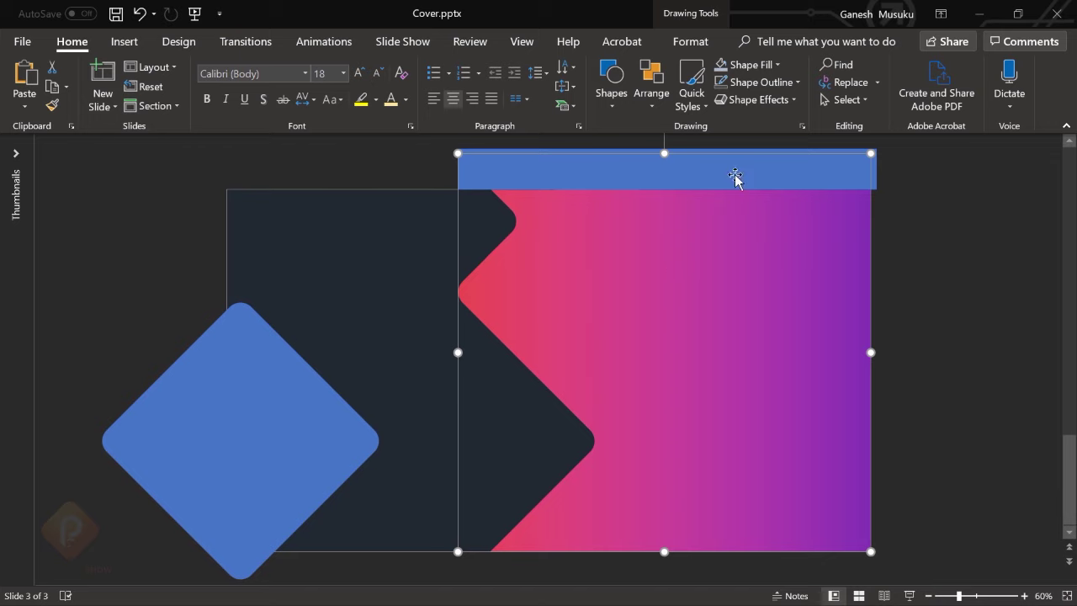
Subtract the bar from the gradient panel so its top sits flush with the slide.
left_click(680, 42)
left_click(168, 100)
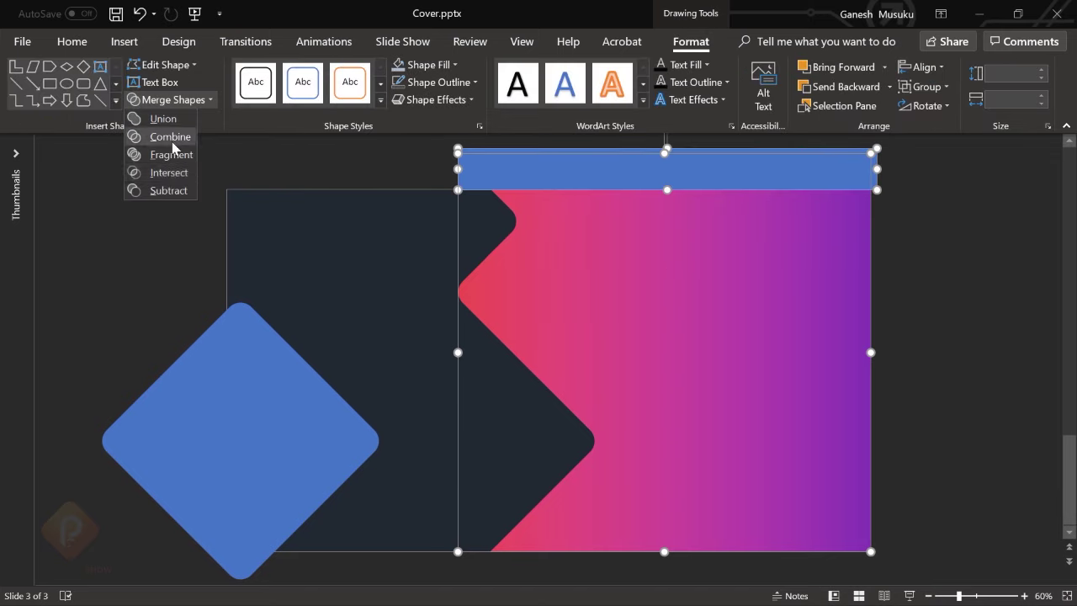
left_click(172, 192)
left_click(204, 303)
left_click(269, 379)
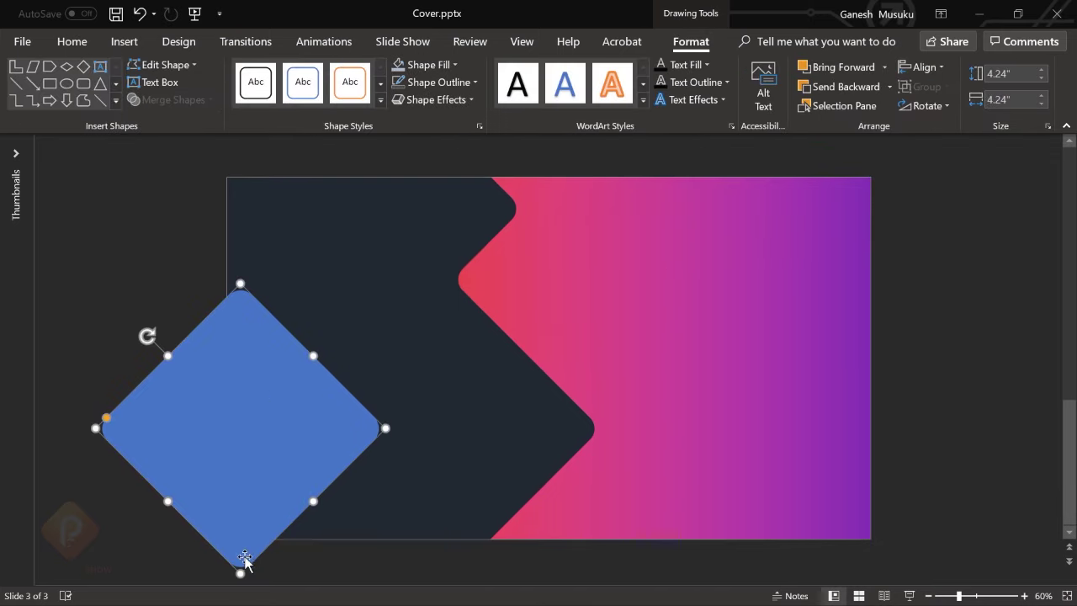
Shrink the blue diamond to about 2.02 inches and reposition it toward the slide centre.
left_click_drag(240, 572, 240, 434)
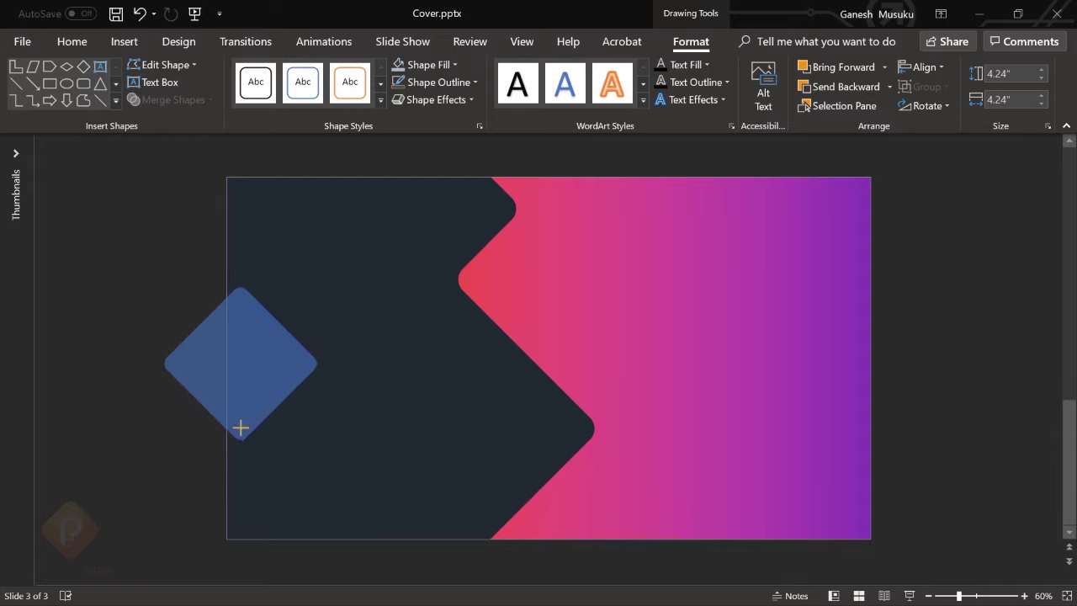
left_click_drag(183, 298, 246, 271)
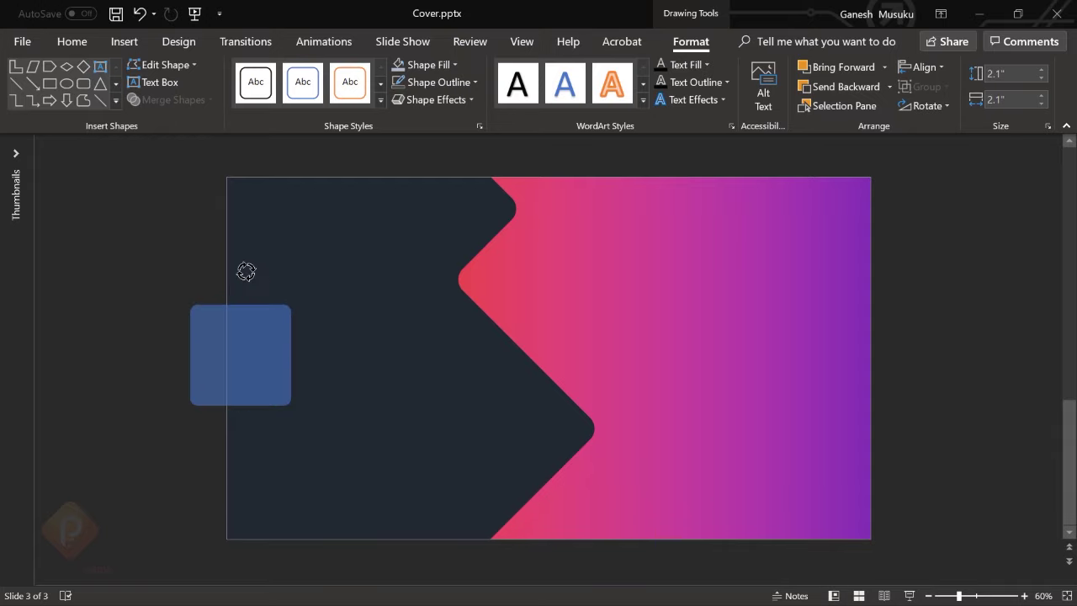
left_click_drag(239, 349, 423, 348)
left_click_drag(427, 278, 507, 312)
left_click_drag(446, 337, 445, 344)
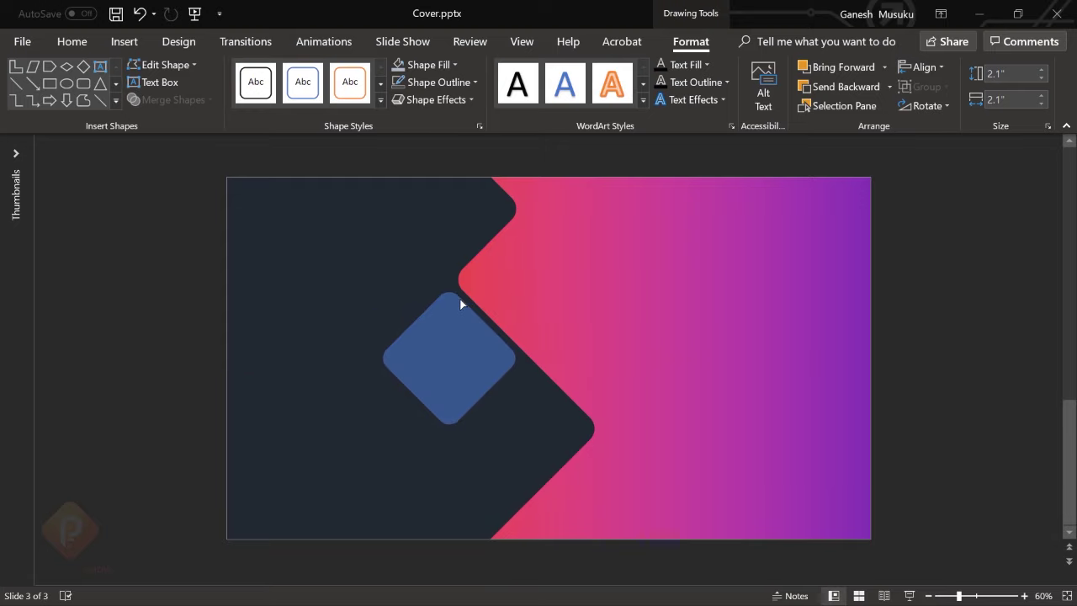
left_click(447, 344)
left_click_drag(447, 425, 449, 422)
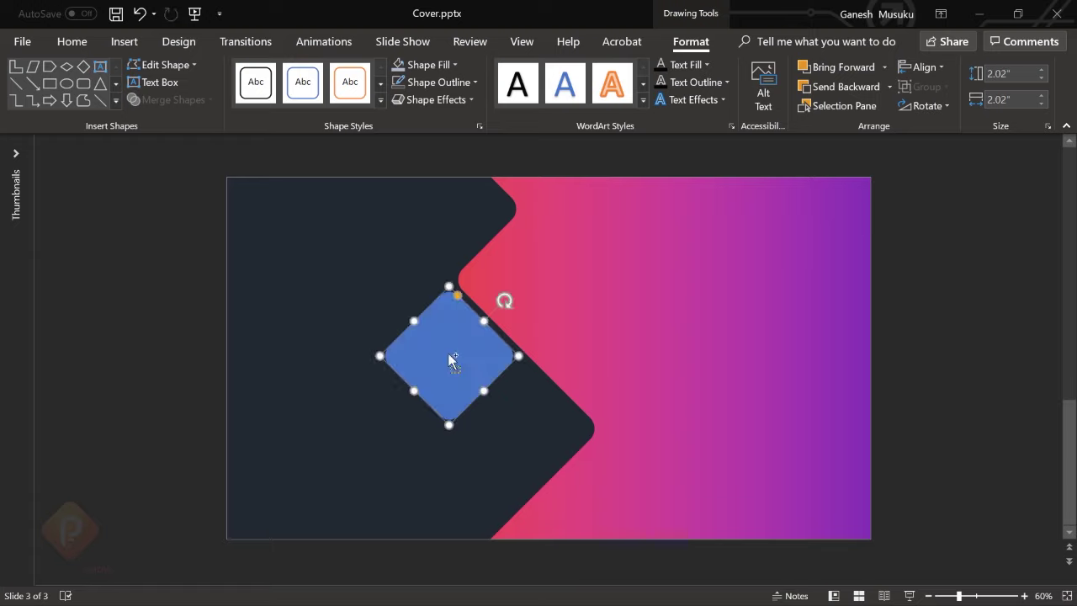
Duplicate the diamond, rotate both upright into squares, and stack them on the left.
left_click_drag(449, 353, 536, 430, "ctrl")
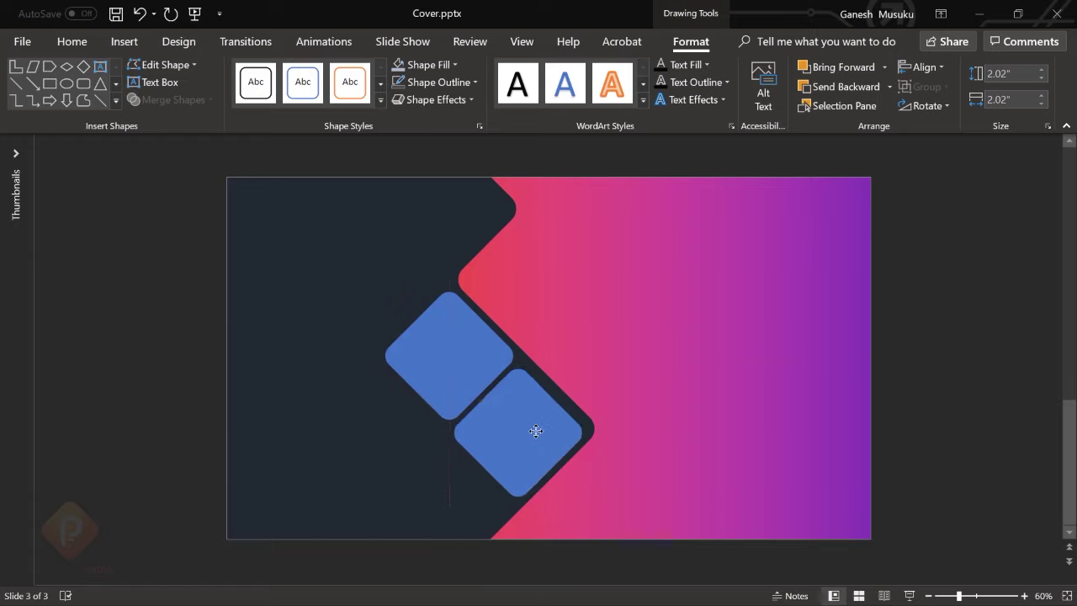
left_click_drag(537, 431, 539, 431)
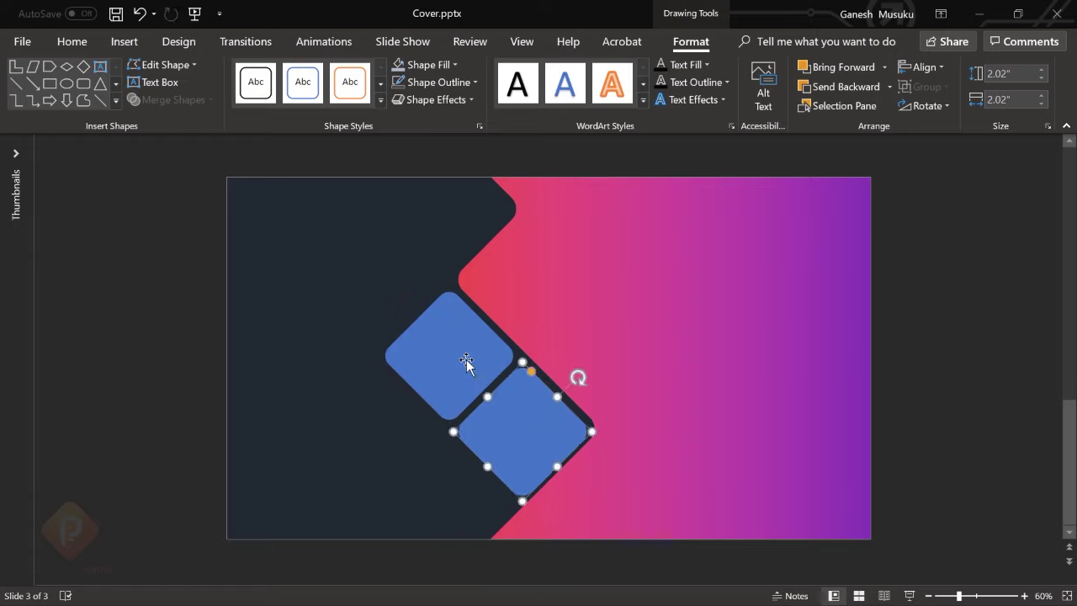
left_click(467, 363, "shift")
left_click_drag(505, 298, 560, 342)
left_click_drag(491, 335, 403, 300)
key("Escape")
left_click_drag(390, 388, 391, 384)
Make a column of four squares, distributed vertically and aligned left.
left_click(399, 260)
left_click(392, 433, "shift")
mouse_move(392, 433)
left_mouse_down()
mouse_move(400, 597)
mouse_move(402, 587)
left_mouse_up()
key("ctrl+a")
left_click_drag(383, 379, 394, 346)
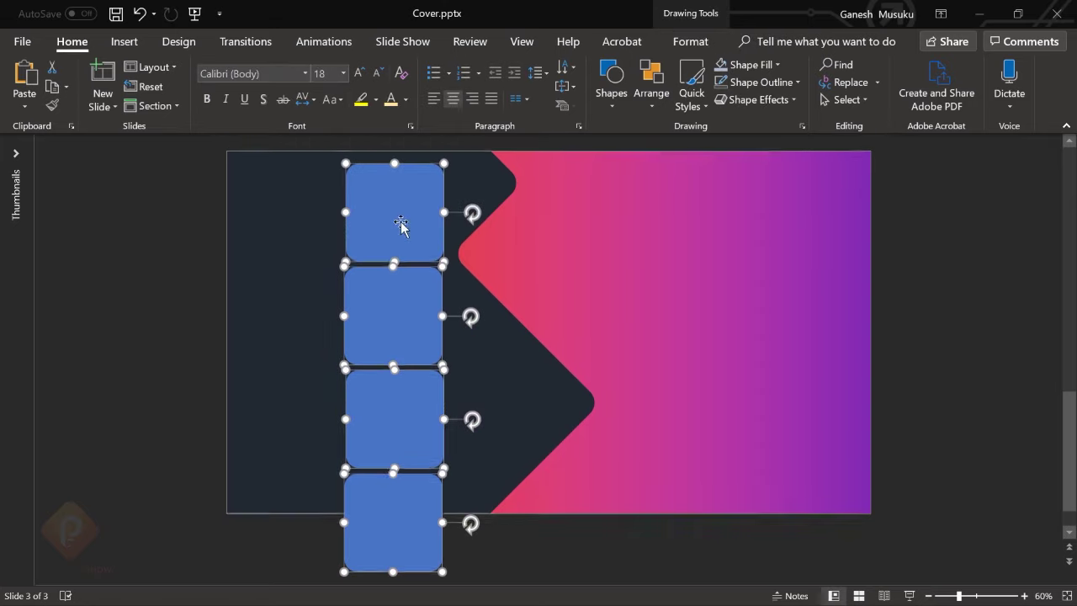
left_click(656, 100)
mouse_move(708, 330)
left_click(842, 472)
left_click(651, 89)
mouse_move(692, 328)
left_click(769, 334)
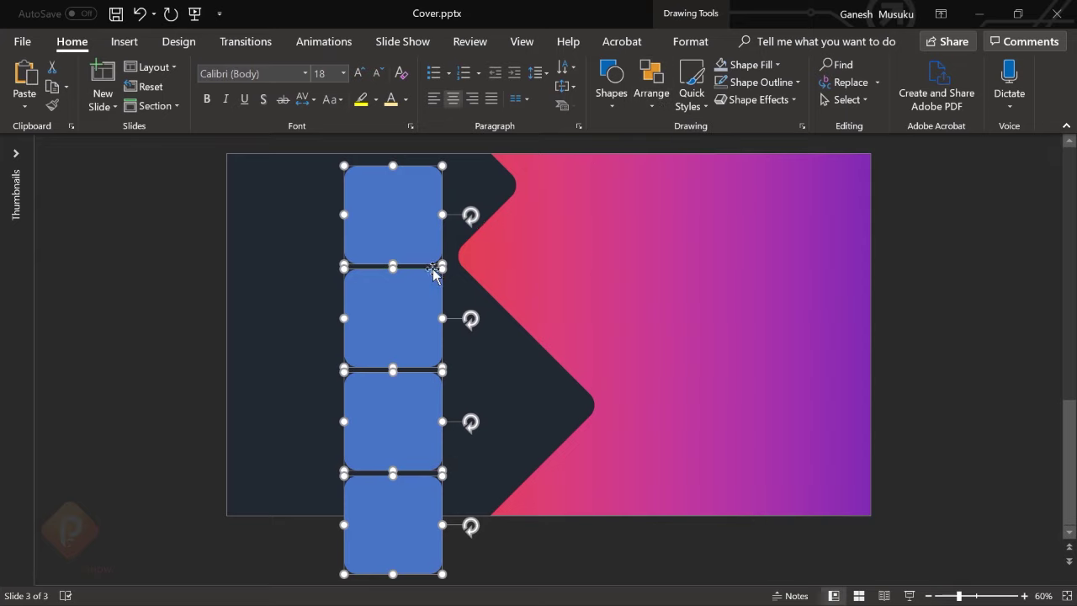
Copy the column twice to the left, forming three columns of squares.
left_click_drag(412, 224, 307, 232)
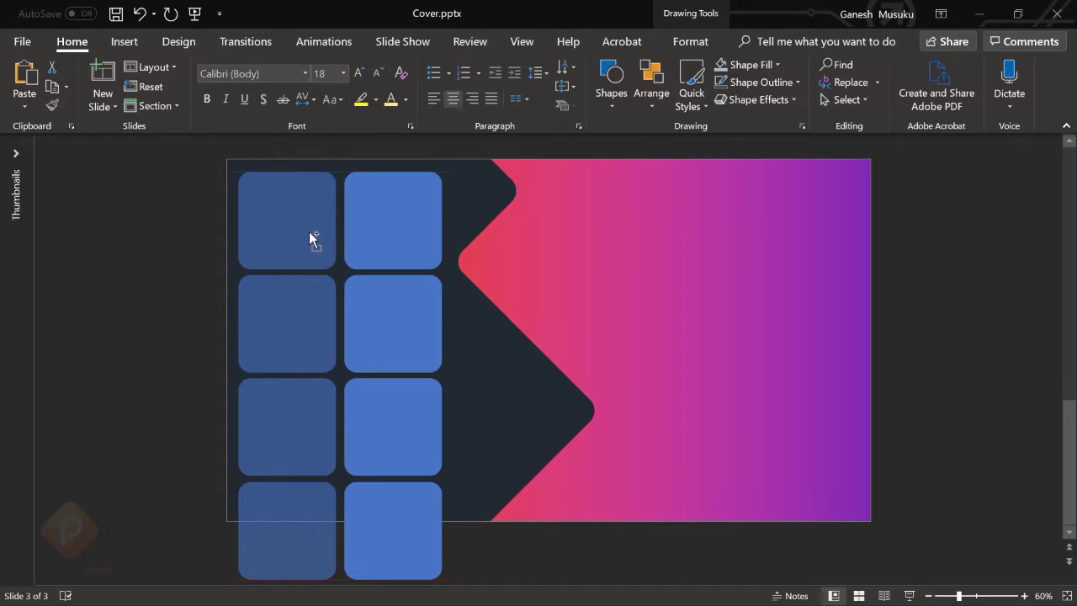
left_click_drag(313, 238, 309, 231)
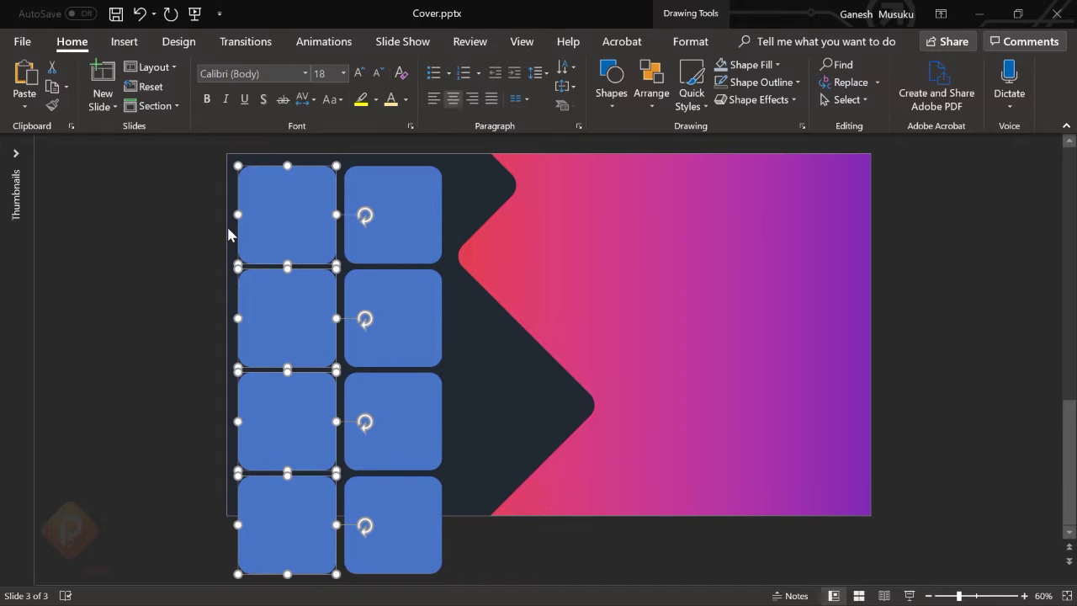
left_click(149, 221)
left_click(286, 215)
left_click(283, 342, "shift")
left_click(293, 437, "shift")
left_click(301, 551, "shift")
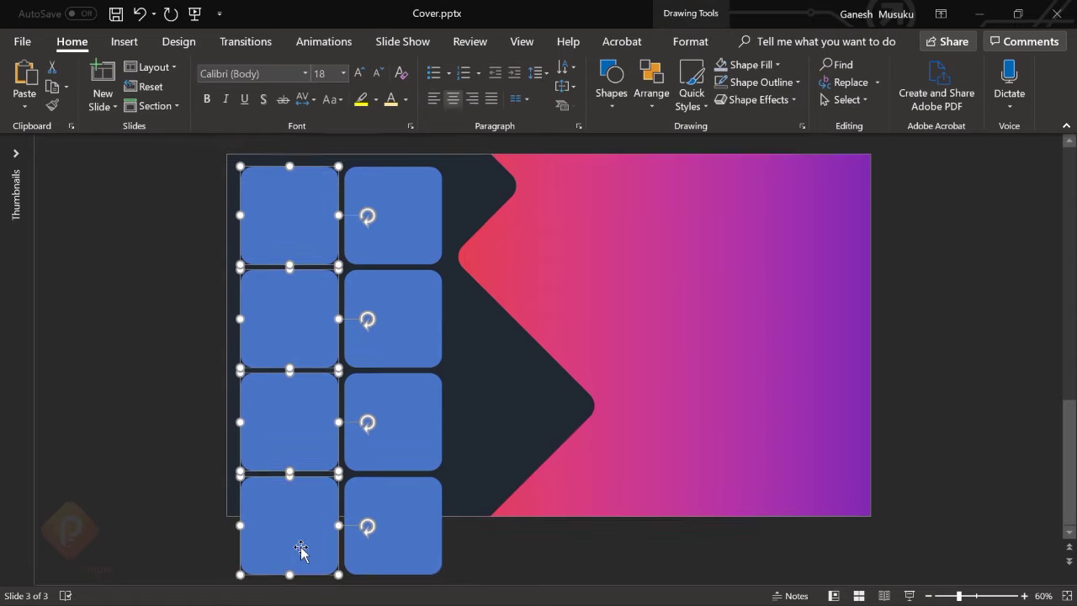
left_click(183, 249)
left_click(311, 244)
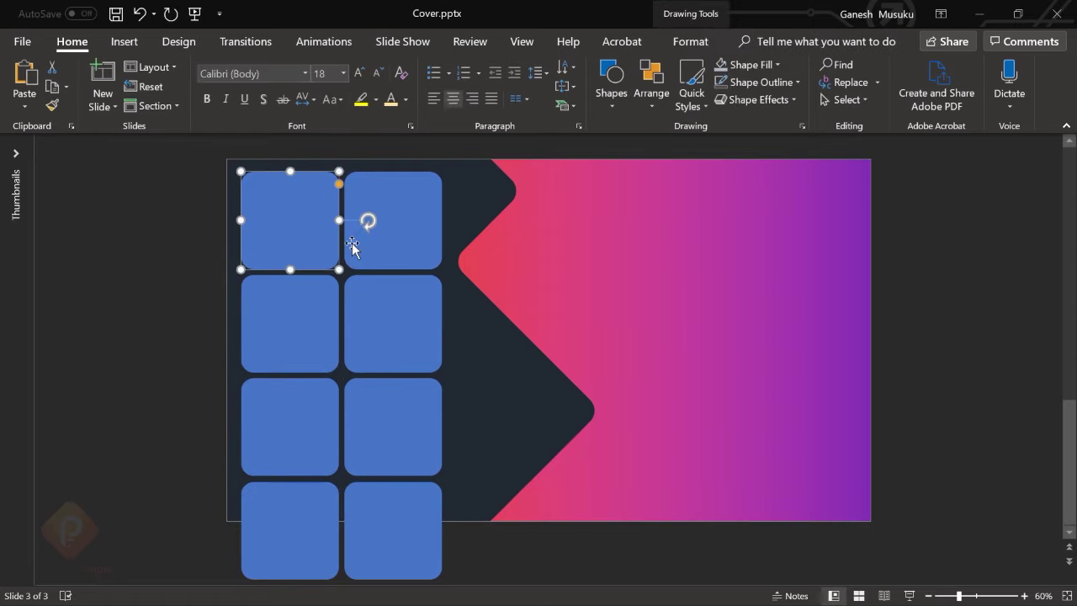
left_click_drag(163, 156, 495, 585)
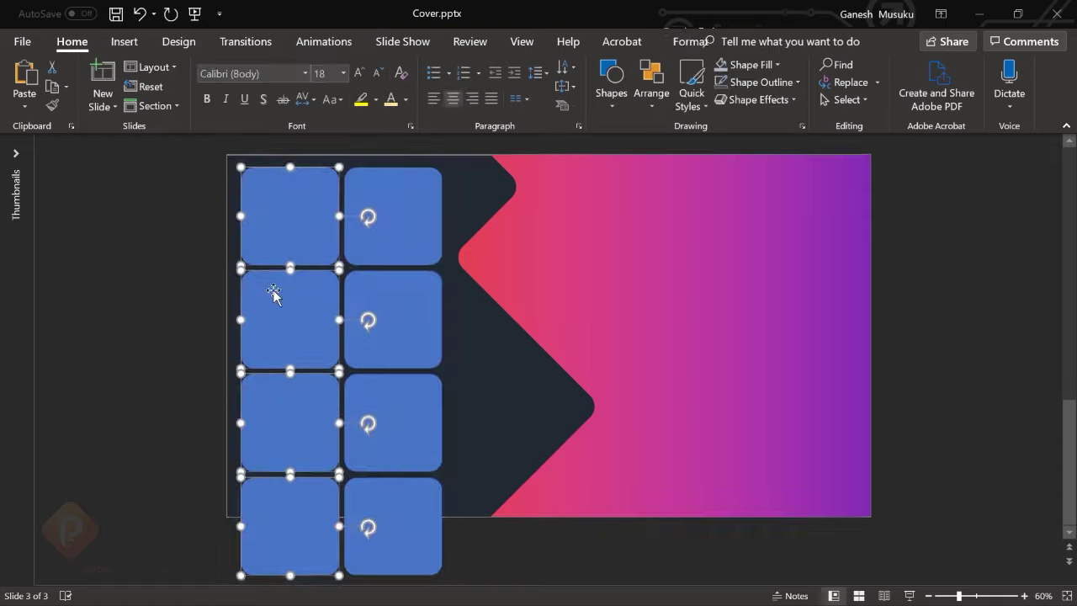
left_click_drag(274, 292, 193, 244)
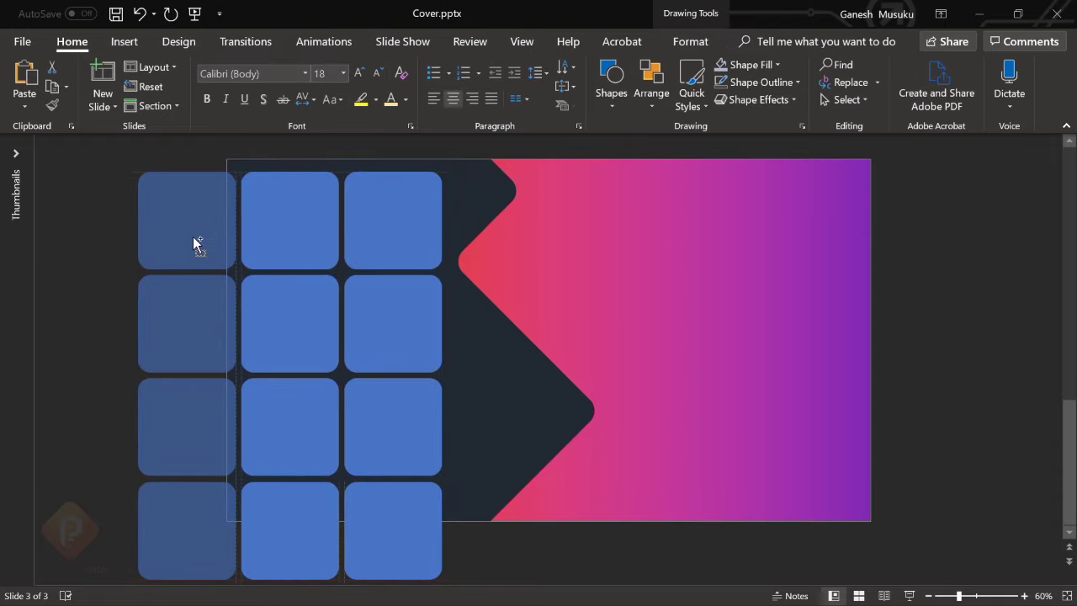
Group all twelve squares with Ctrl+G and rotate the grid 45°.
left_click_drag(105, 153, 472, 581)
key("ctrl+g")
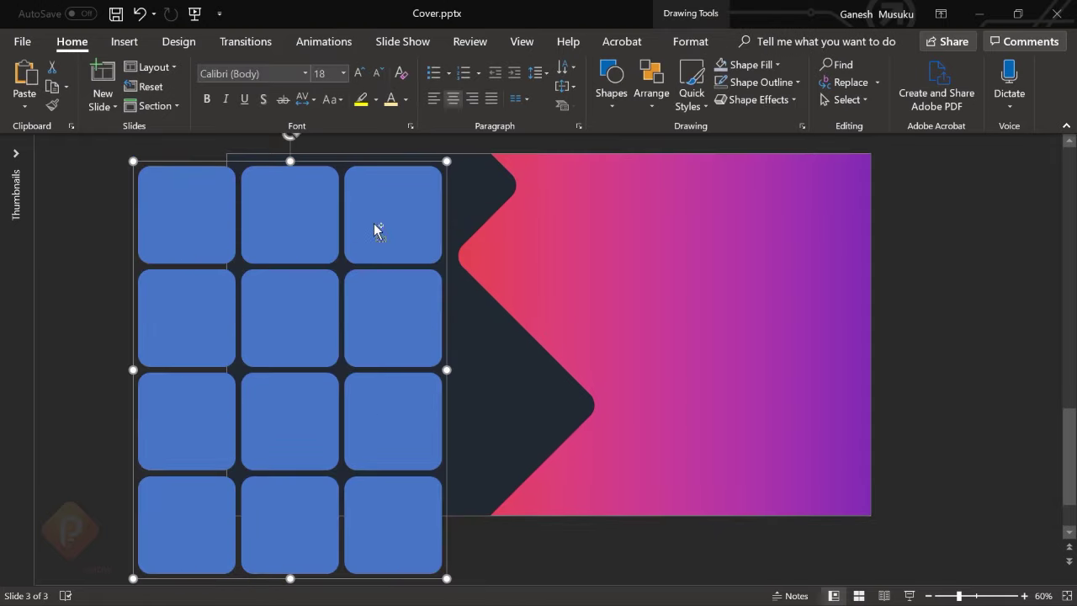
left_click_drag(289, 134, 134, 210)
left_click_drag(406, 313, 442, 315)
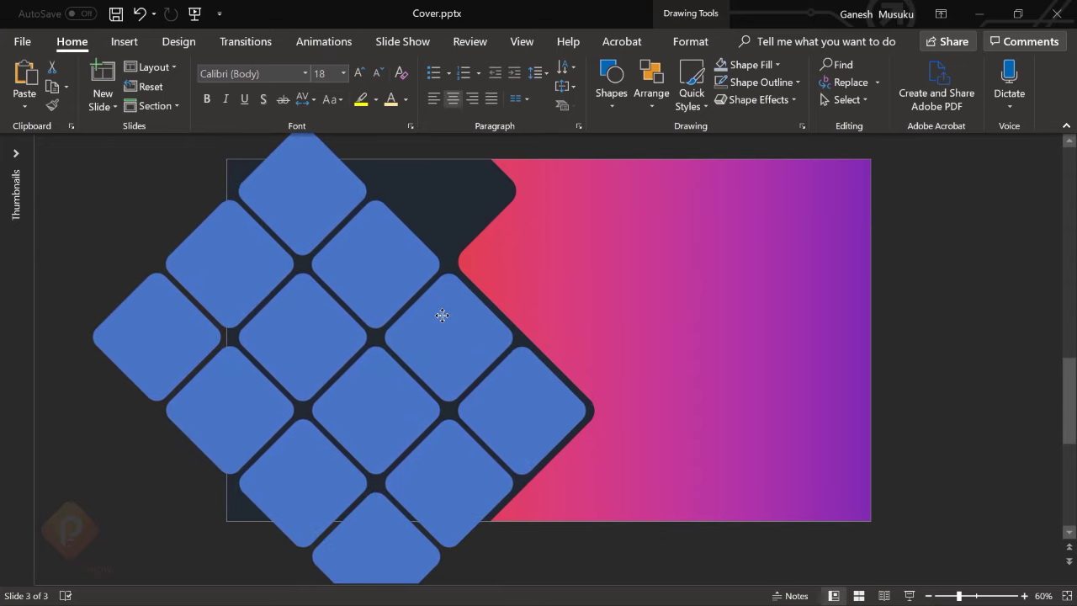
Paste a copy of one grid square and place it at the grid's upper right, in the panel's top notch.
left_click(390, 263)
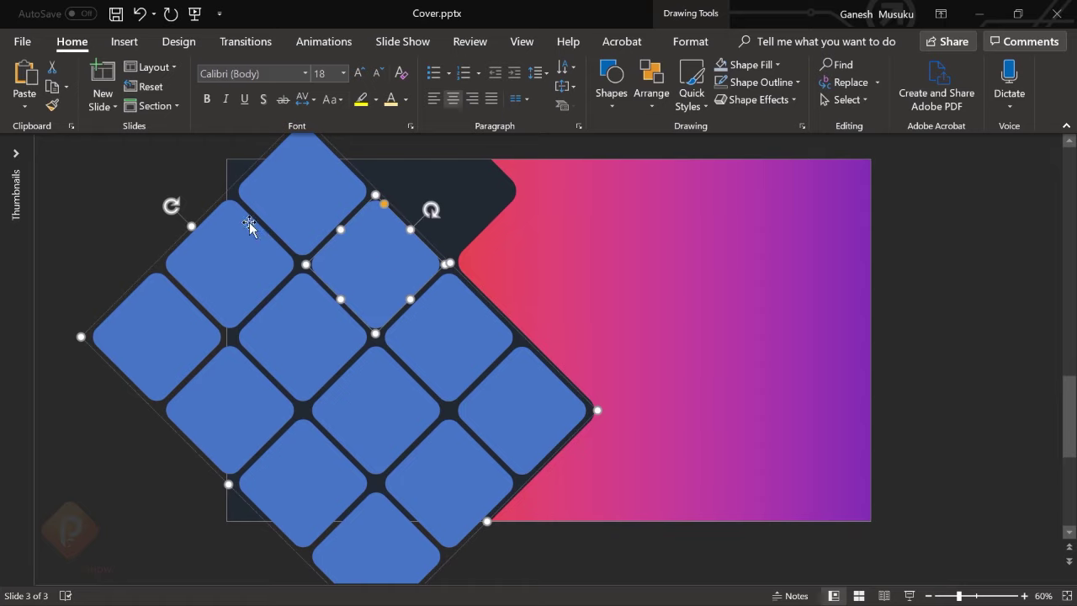
key("ctrl+c")
left_click(144, 197)
key("ctrl+v")
mouse_move(383, 263)
left_mouse_down()
mouse_move(441, 196)
mouse_move(467, 197)
left_mouse_up()
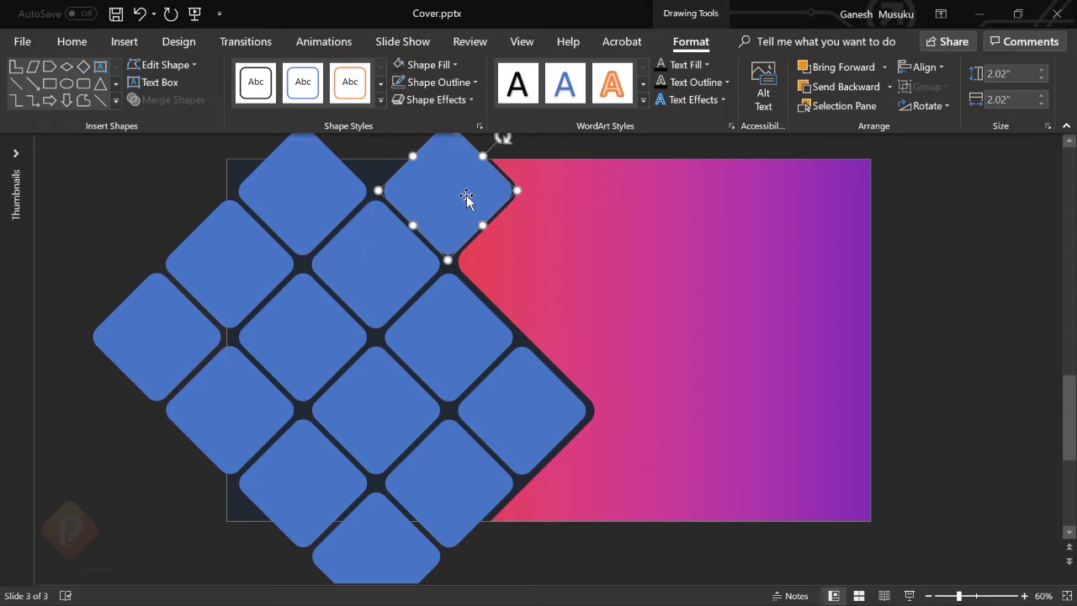
left_click(929, 286)
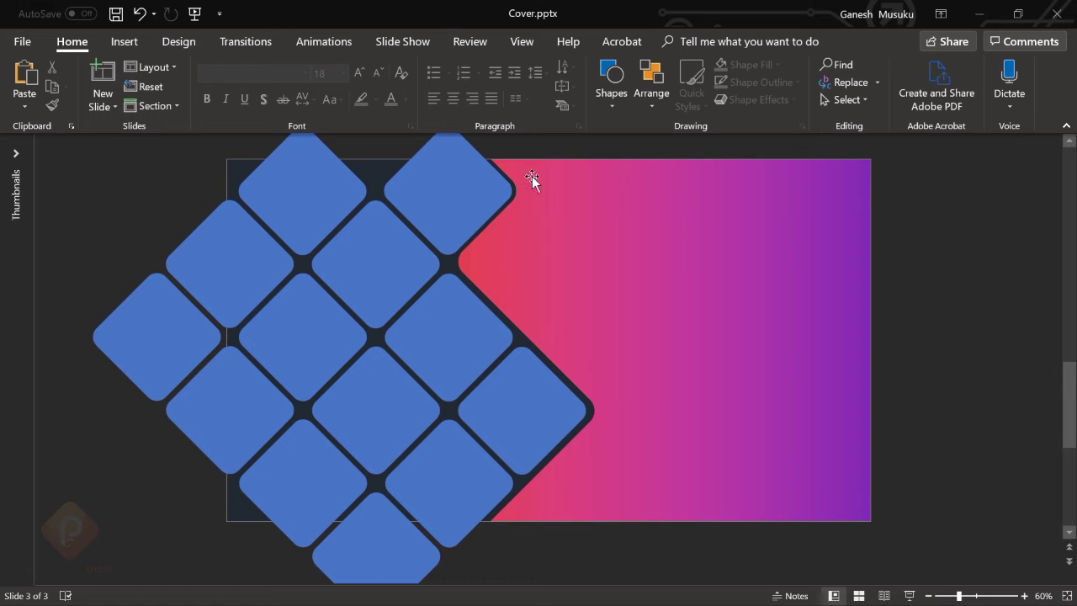
left_click(473, 177)
left_click(373, 255, "shift")
Ungroup the tiles and Union them, plus the top-right tile, into one lattice shape.
key("ctrl+shift+g")
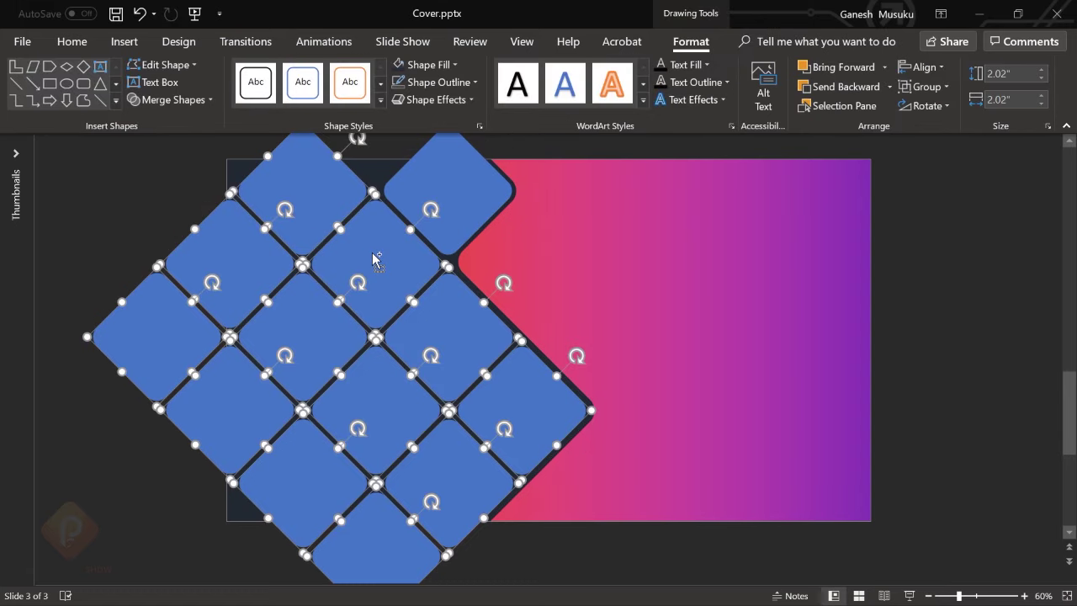
left_click(174, 100)
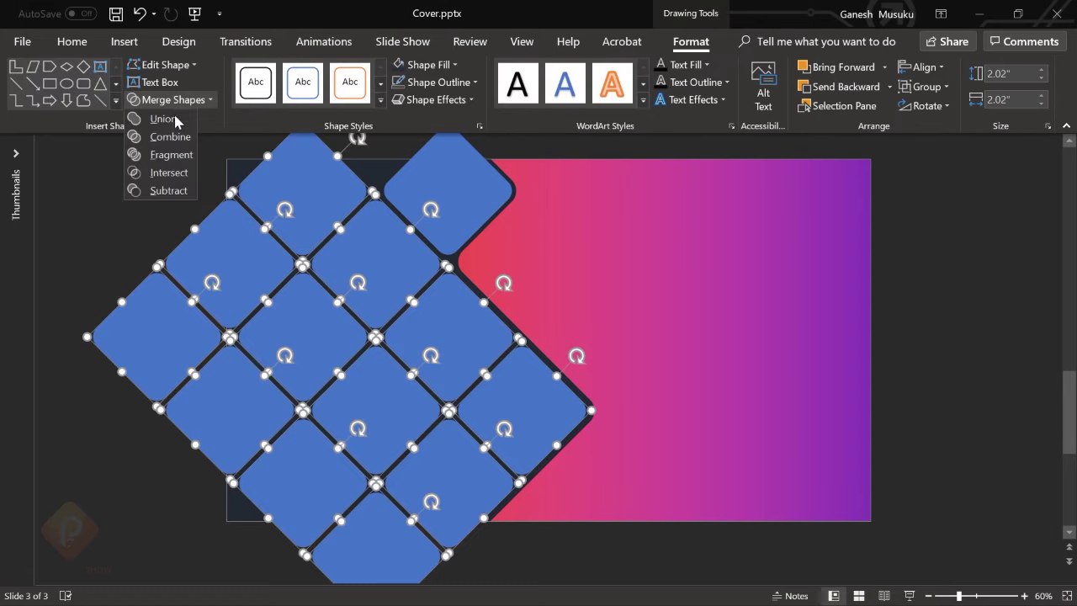
left_click(173, 118)
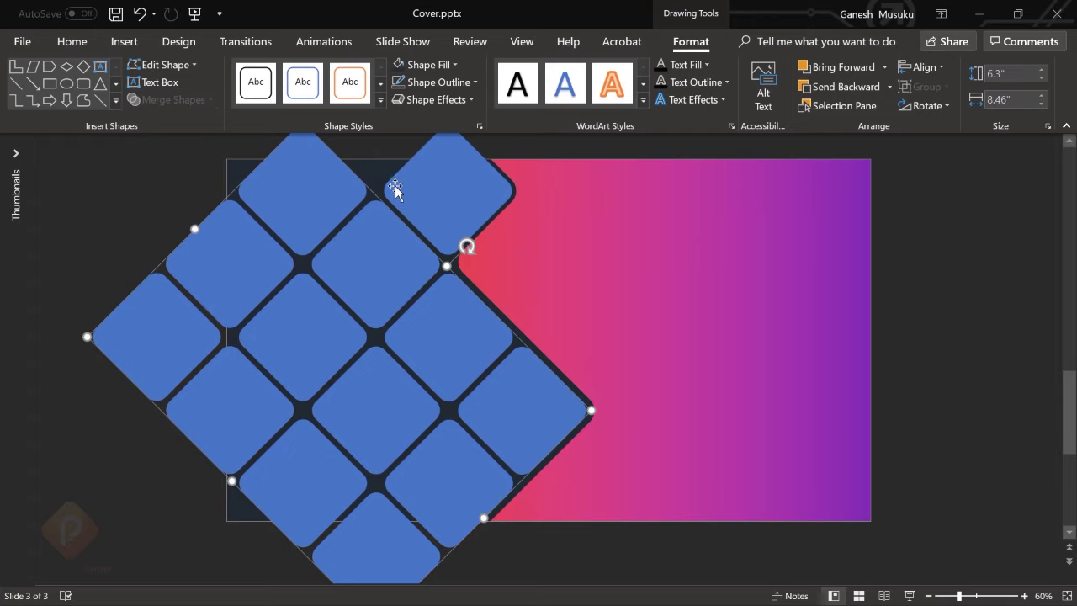
left_click(456, 186, "shift")
left_click(196, 101)
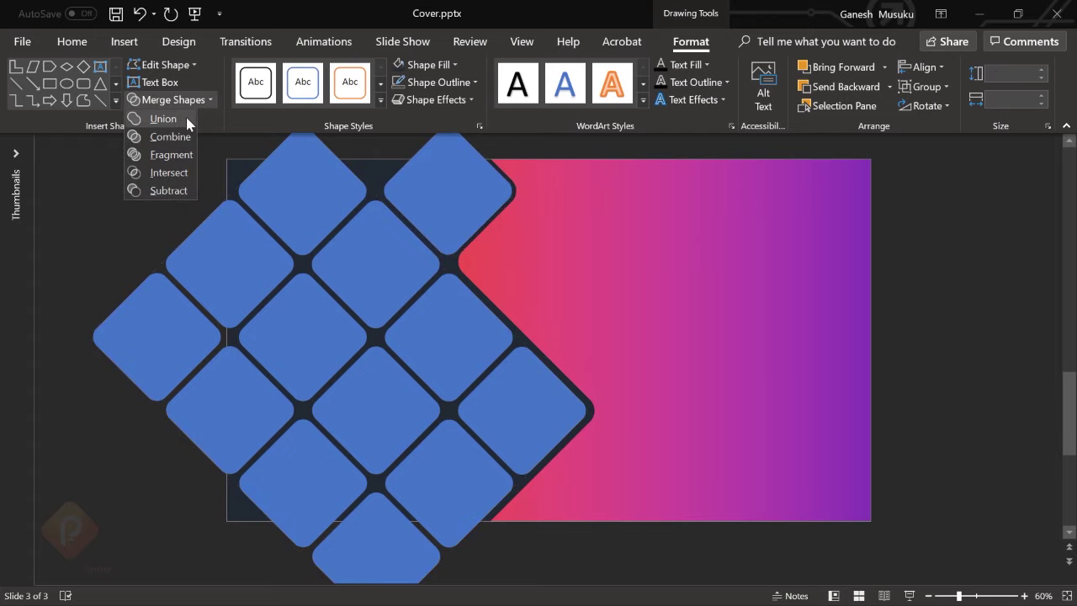
left_click(184, 115)
left_click(929, 596)
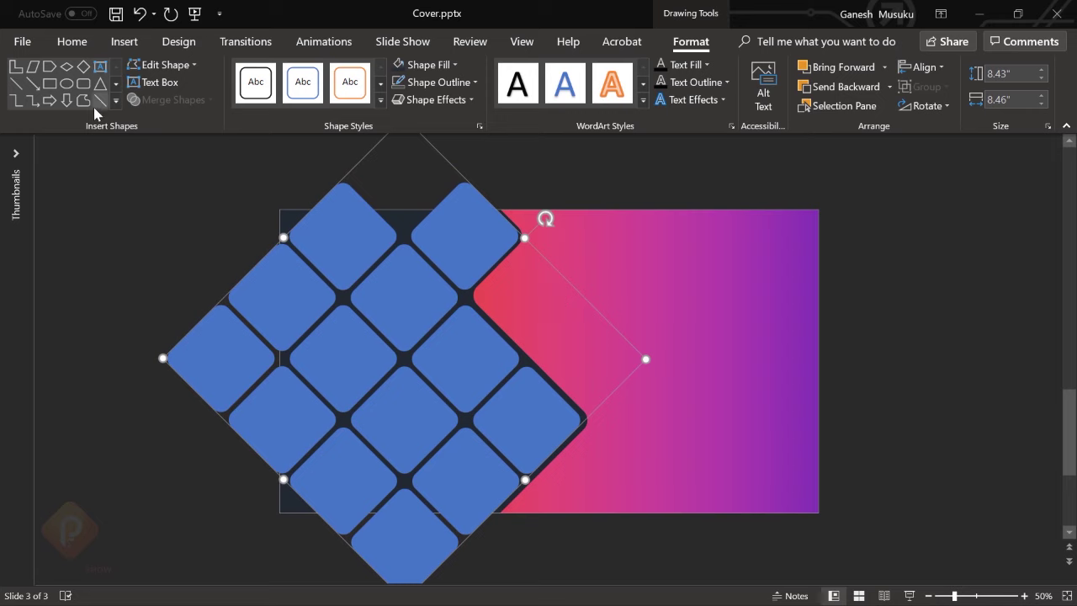
left_click(74, 42)
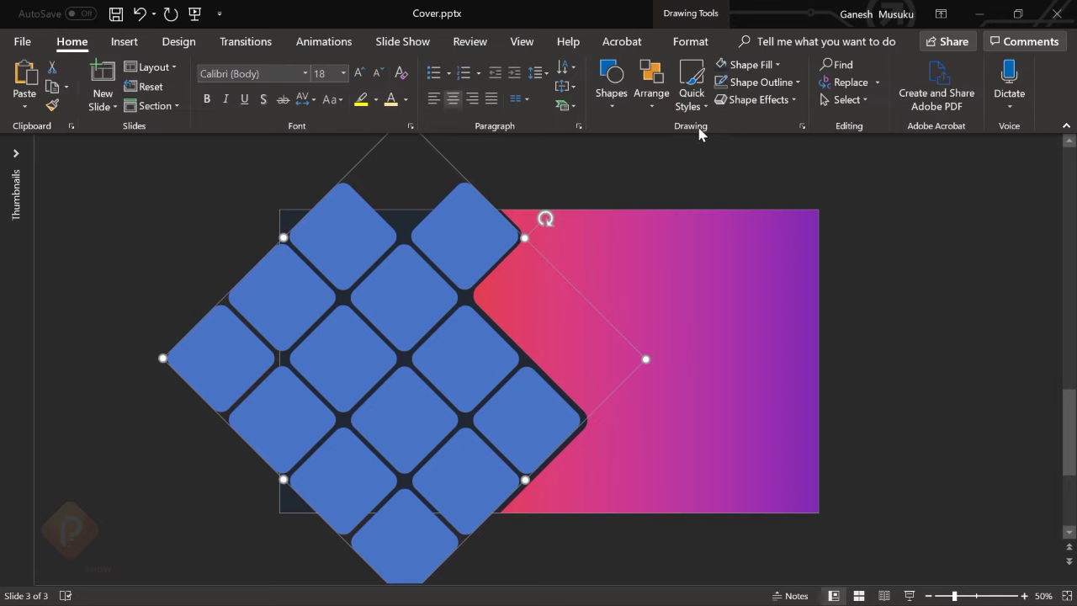
left_click(623, 107)
Draw an outline-free rectangle over the grid overhang above the slide and duplicate it.
left_click(736, 139)
left_click_drag(239, 143, 696, 209)
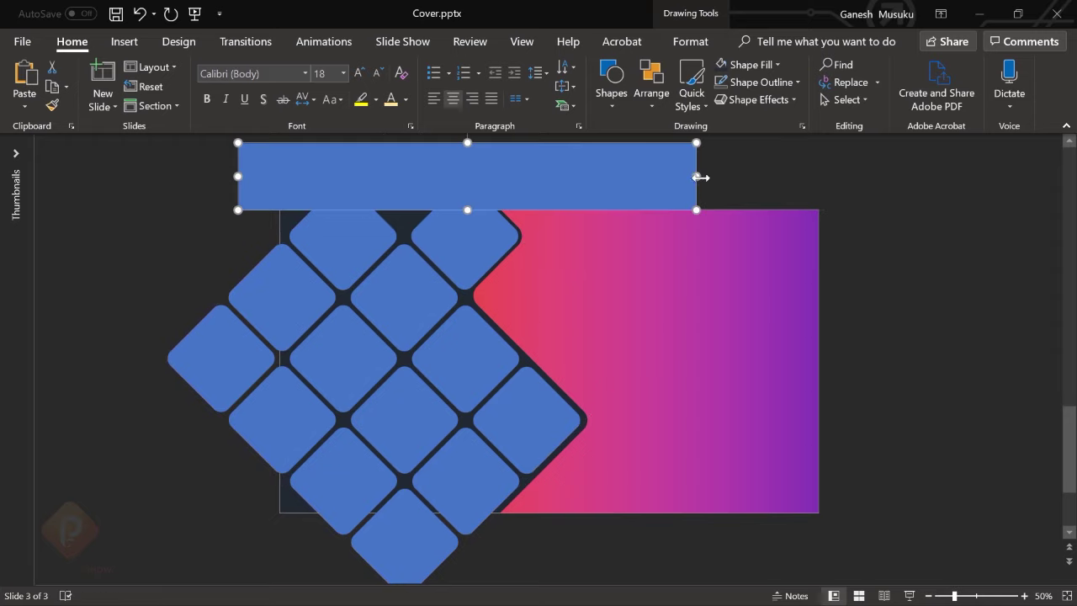
left_click(757, 257)
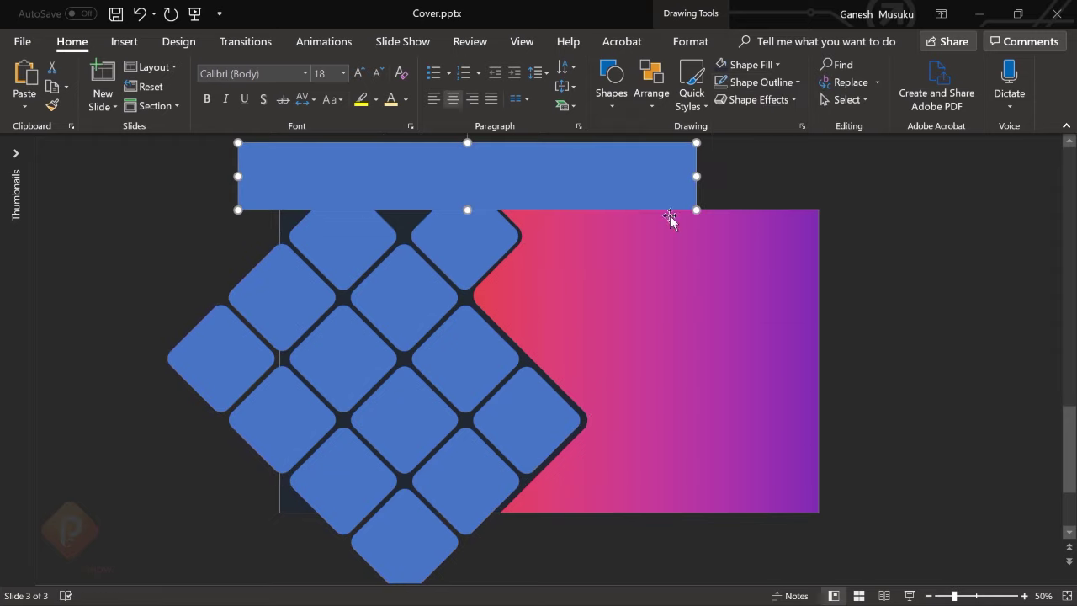
left_click(679, 216)
scroll(680, 216, "down", 1)
left_click(543, 171)
left_click_drag(543, 171, 544, 355)
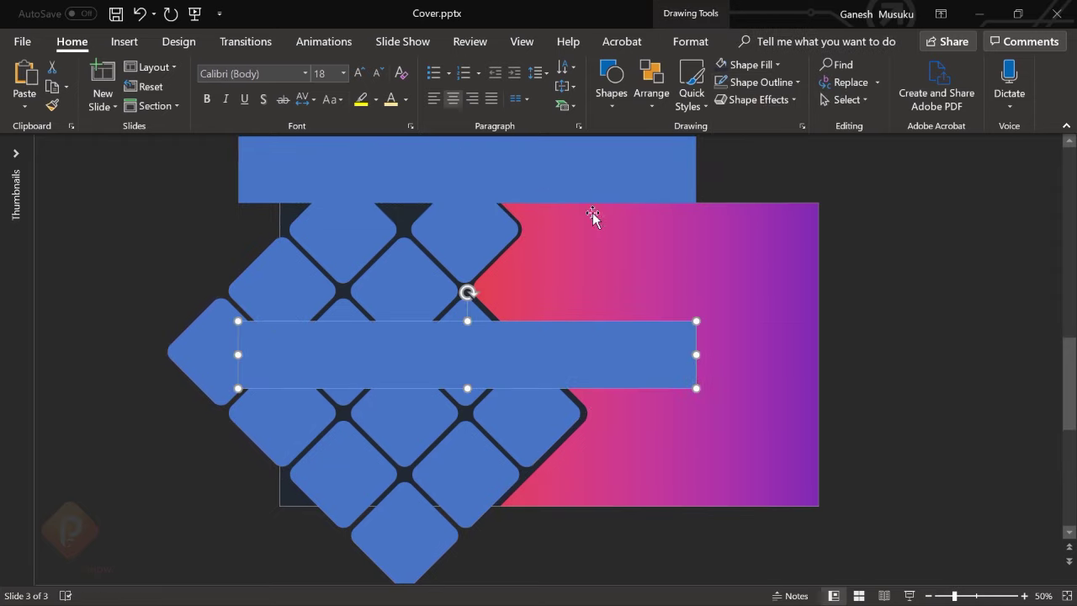
left_click(564, 178)
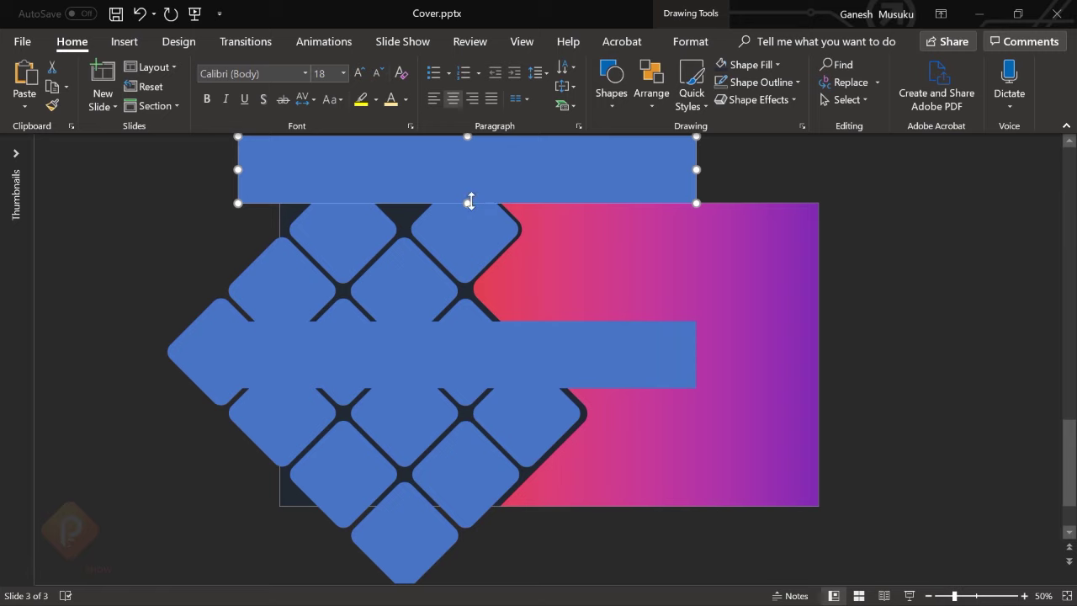
Subtract the top rectangle from the diamond shape to trim it at the slide's top edge.
left_click(464, 267)
left_click(595, 180, "shift")
left_click(691, 41)
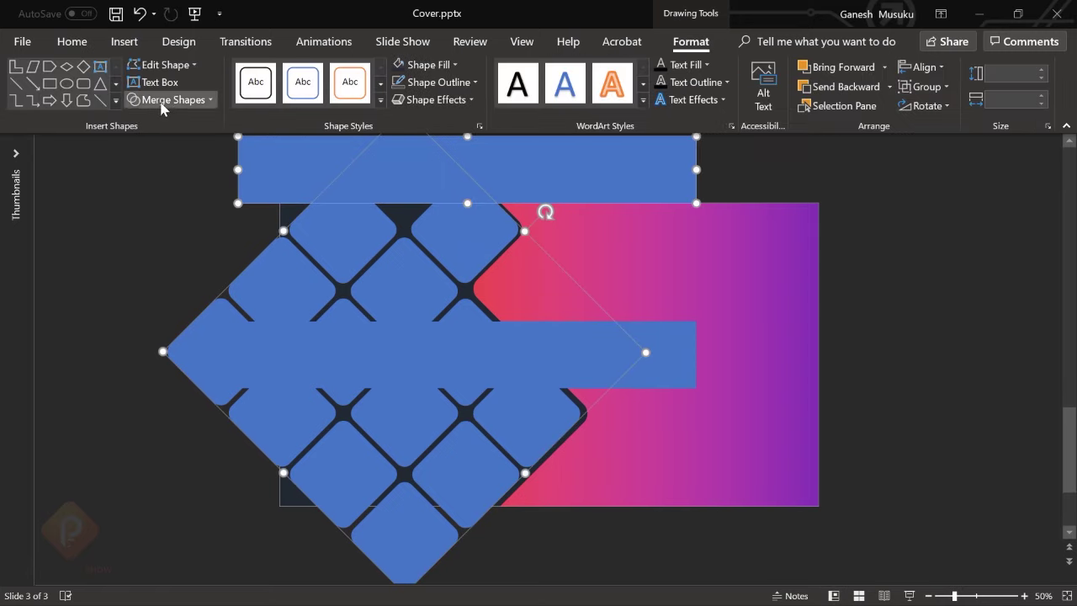
left_click(163, 100)
left_click(197, 217)
scroll(477, 380, "down", 1)
Move the rectangle copy below the slide and subtract it to trim the bottom overhang.
left_click_drag(476, 379, 476, 530)
left_click(343, 454, "shift")
left_click(163, 100)
left_click(161, 190)
left_click(680, 359)
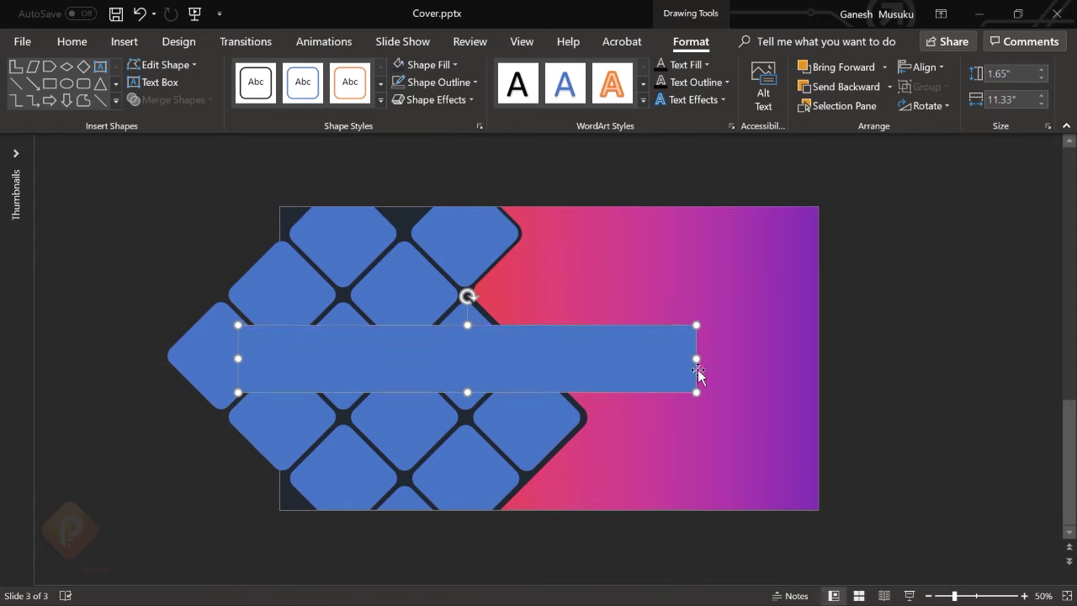
Resize a rectangle into a block covering the left margin and subtract it from the diamonds.
left_click_drag(696, 358, 132, 365)
left_click_drag(238, 358, 280, 359)
left_click_drag(206, 392, 206, 510)
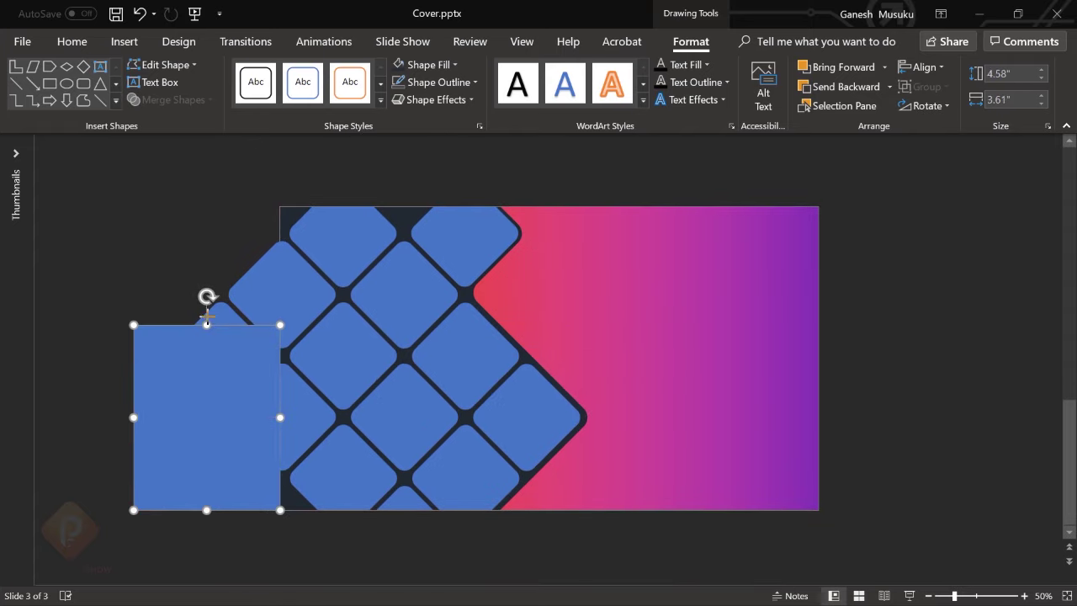
left_click_drag(207, 325, 206, 207)
left_click(226, 254, "shift")
left_click(163, 99)
left_click(168, 190)
left_click(934, 572)
left_click(521, 41)
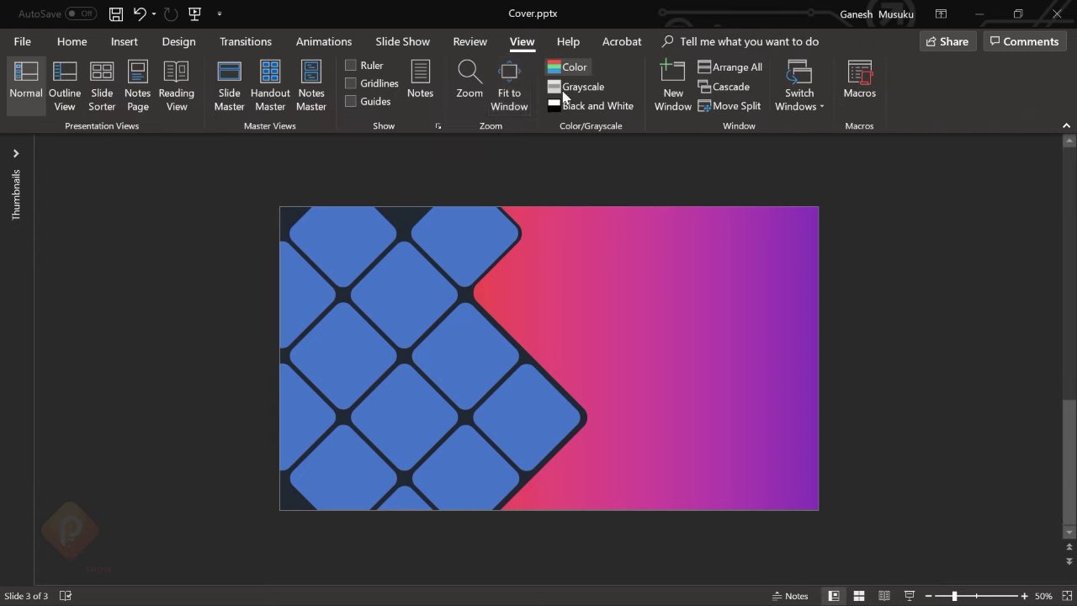
left_click(510, 85)
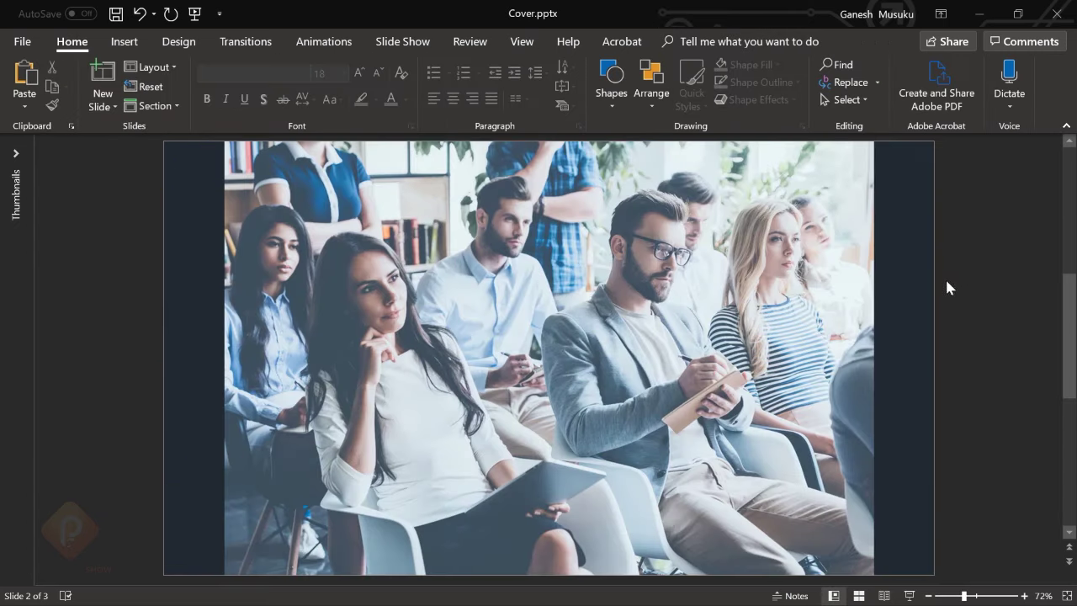
Copy the audience photo from slide 2 onto slide 3 and send it behind the diamond grid.
left_click(745, 296)
key("ctrl+c")
key("Page_Down")
key("ctrl+v")
left_click_drag(800, 295, 620, 295)
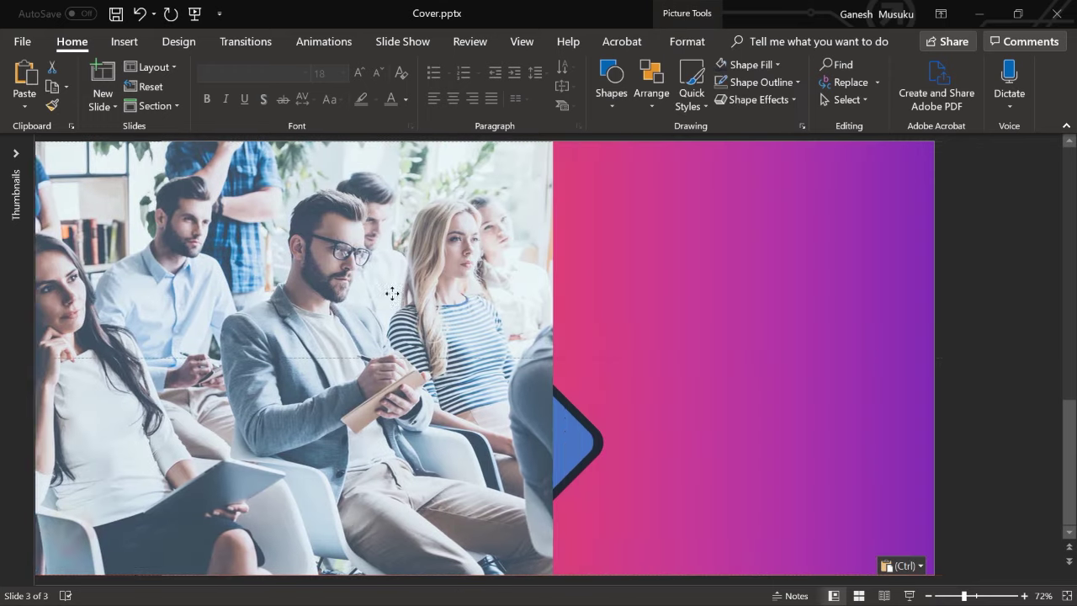
left_click(651, 93)
left_click(675, 168)
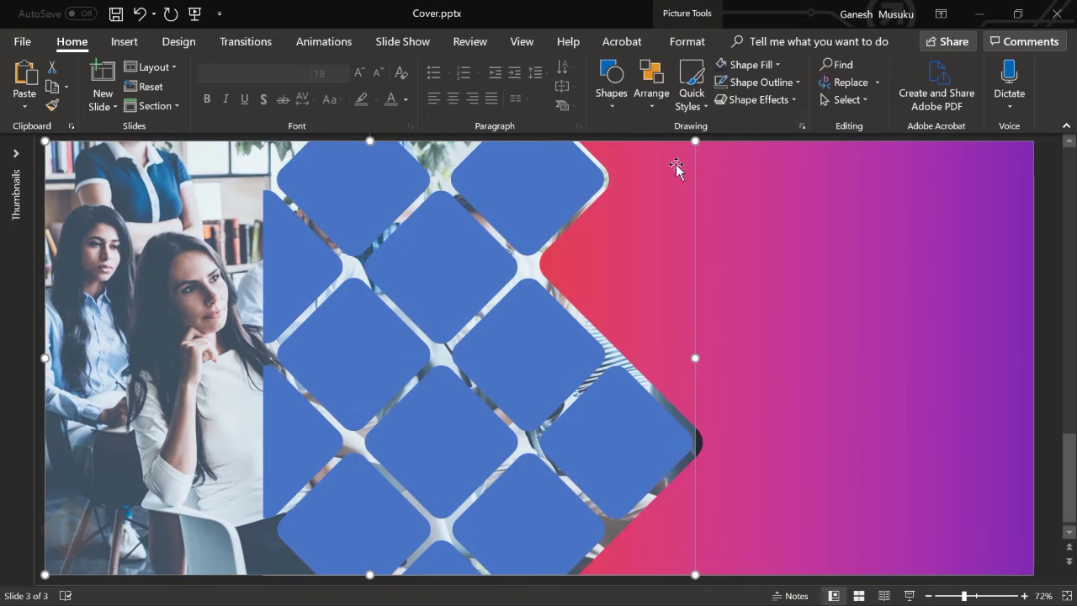
left_click_drag(614, 358, 208, 308)
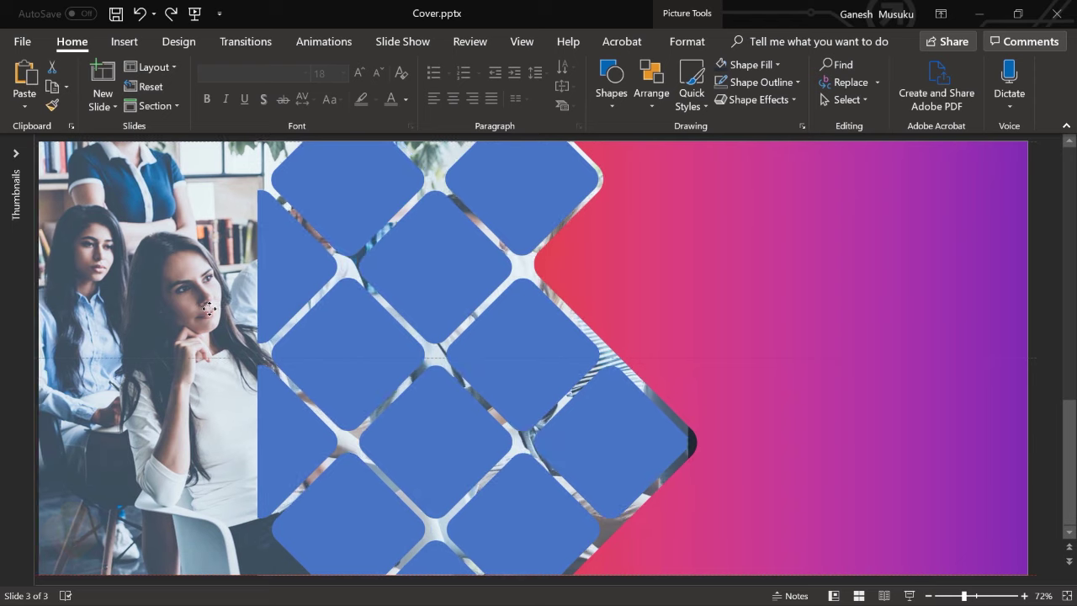
Intersect the photo with the diamond shape so the picture fills only the diamonds.
left_click(764, 42)
left_click(690, 41)
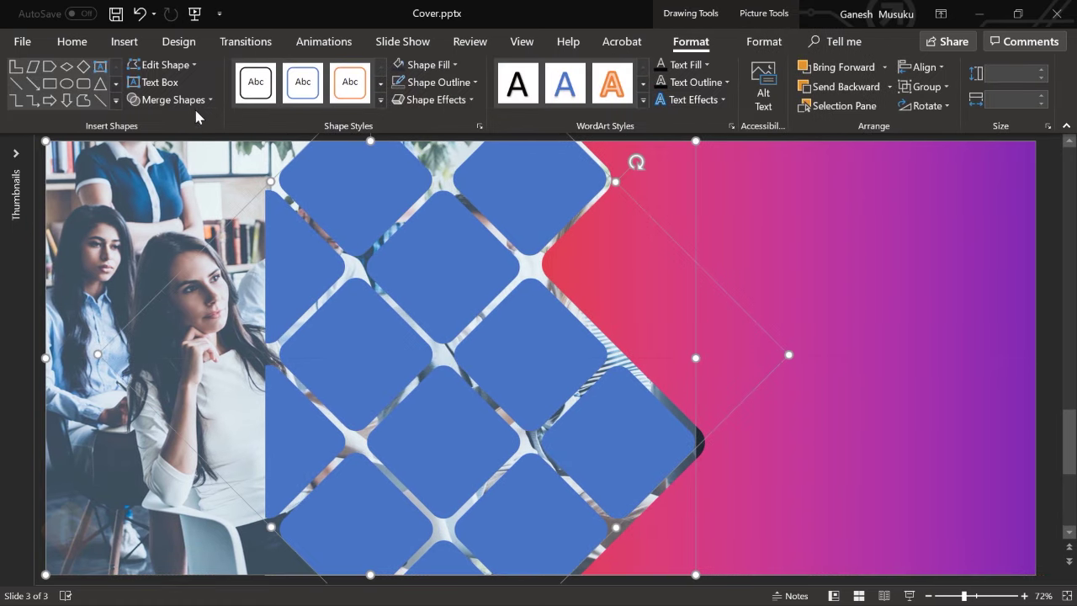
left_click(169, 99)
left_click(169, 172)
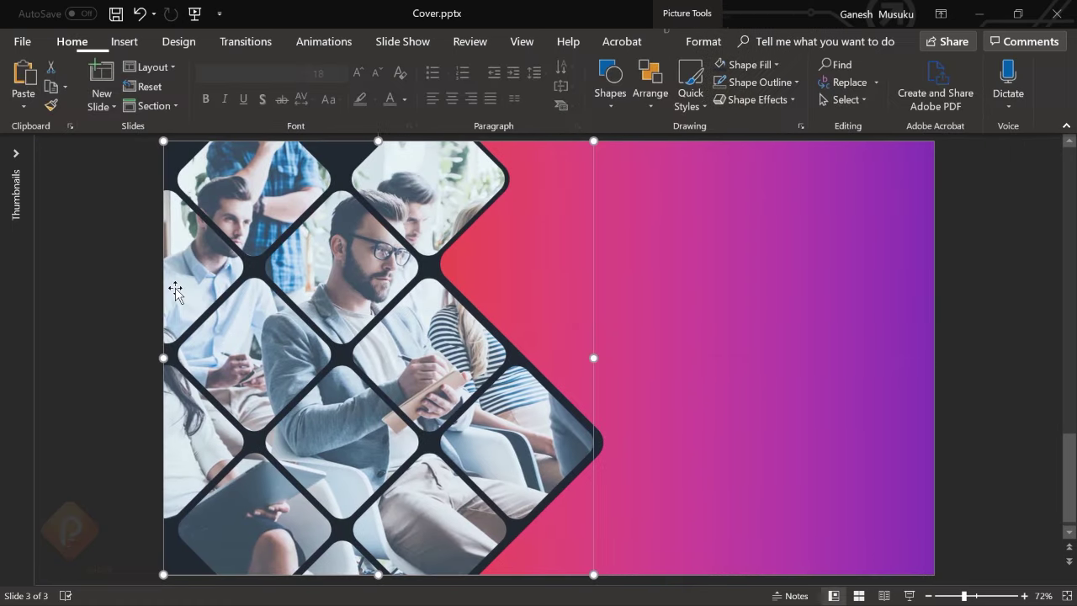
left_click(688, 41)
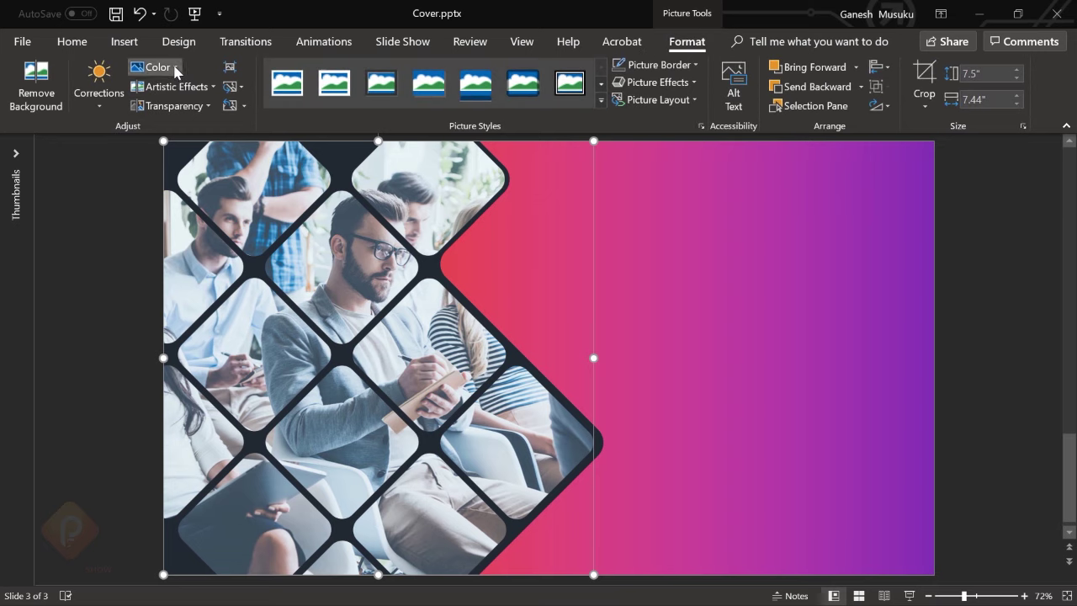
Set the clipped photo's colour saturation to 33%.
left_click(177, 71)
left_click(271, 124)
left_click(91, 270)
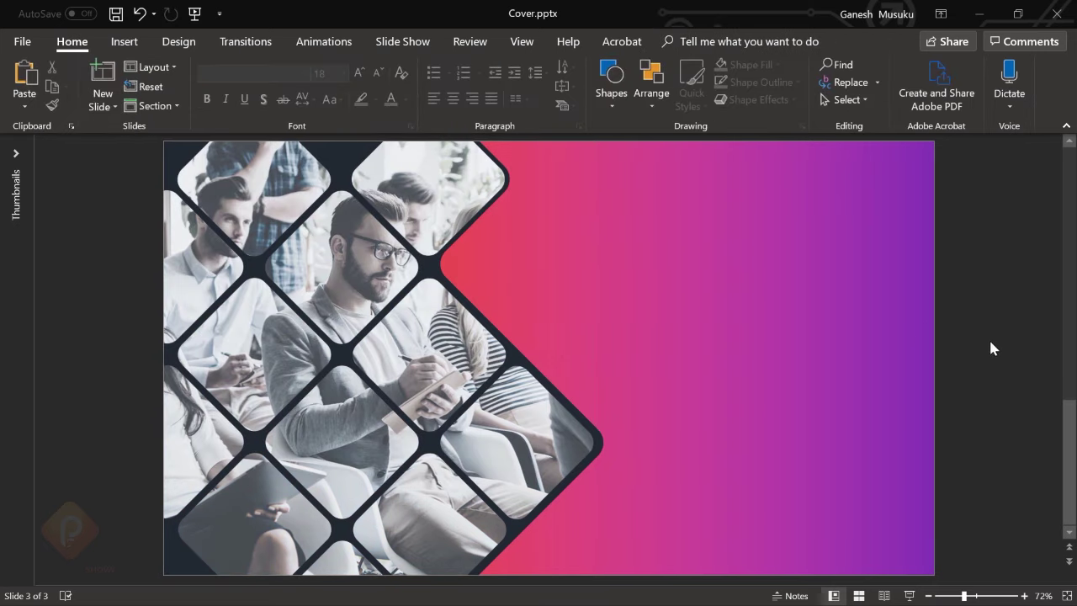
Copy the CORPORATE PRESENTATION title group from slide 2 and paste it onto slide 3.
scroll(990, 348, "up", 1)
key("ctrl+v")
left_click_drag(997, 141, 539, 577)
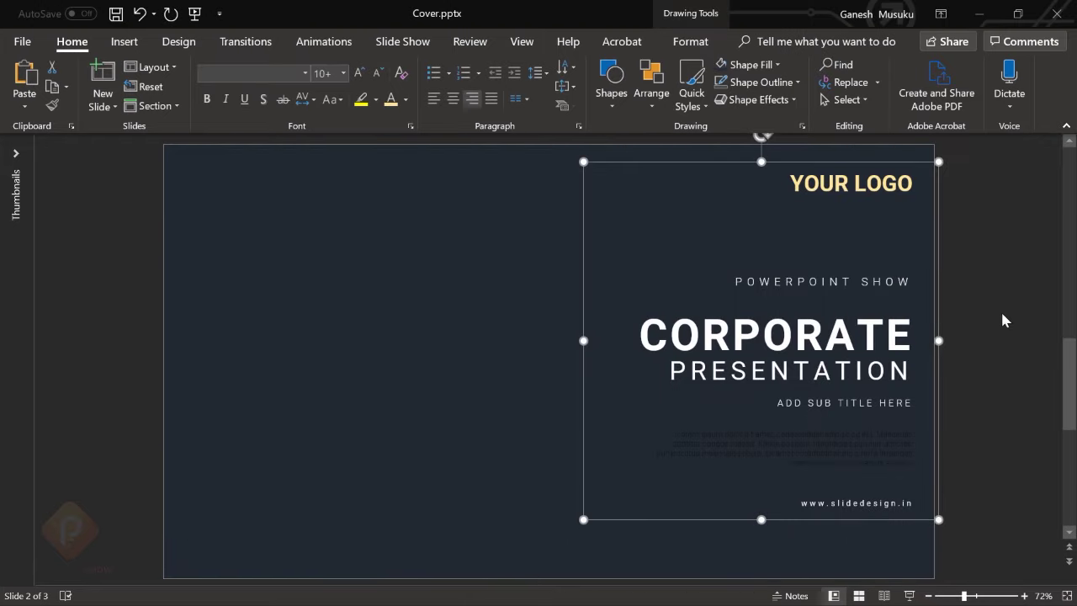
left_click(1002, 314)
scroll(1001, 313, "down", 1)
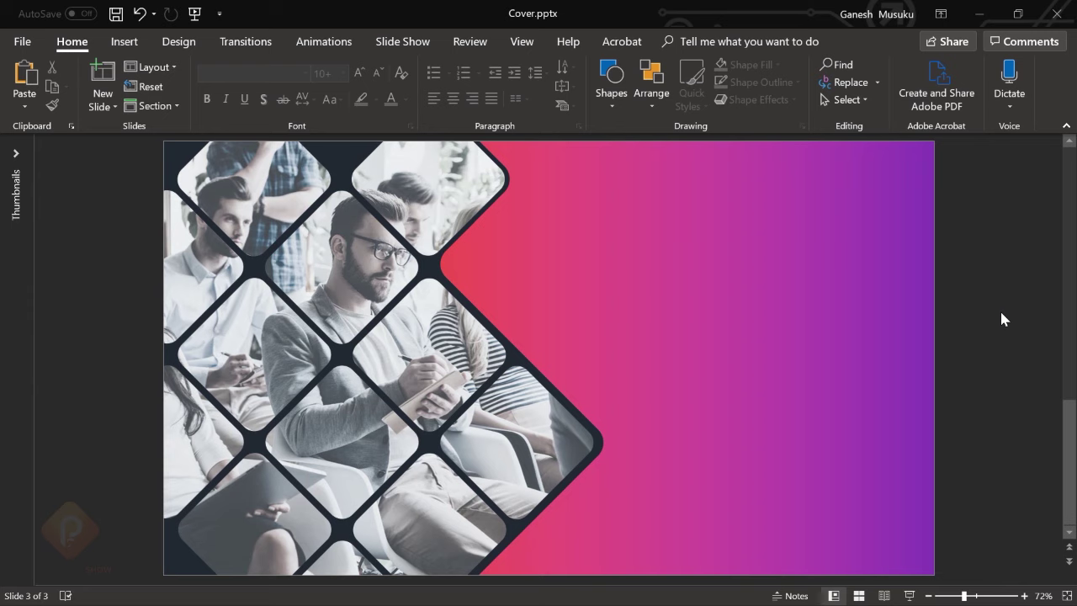
key("ctrl+v")
left_click(986, 441)
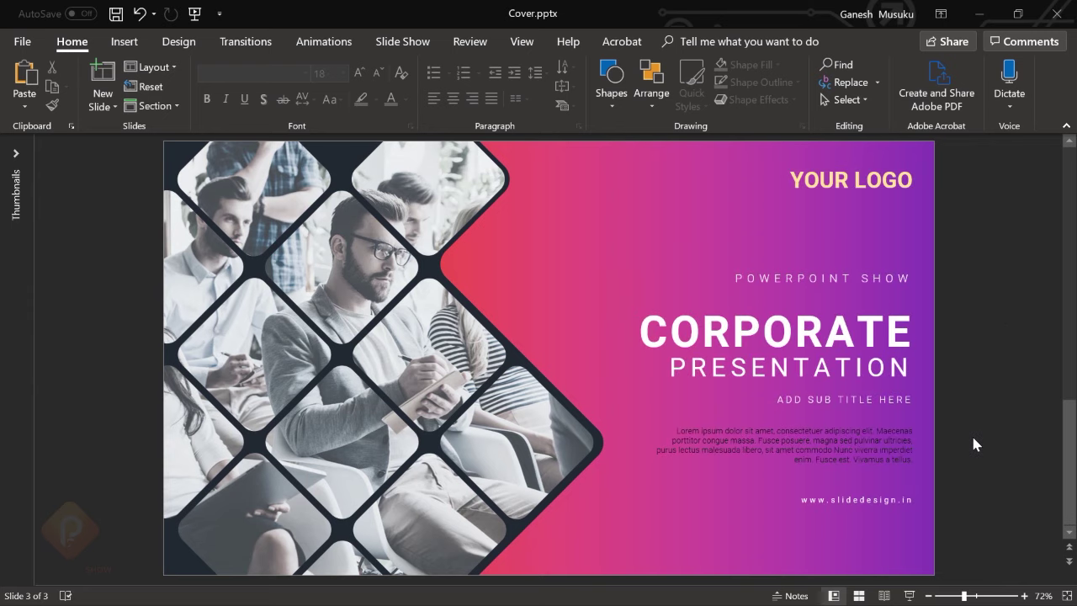
left_click(245, 41)
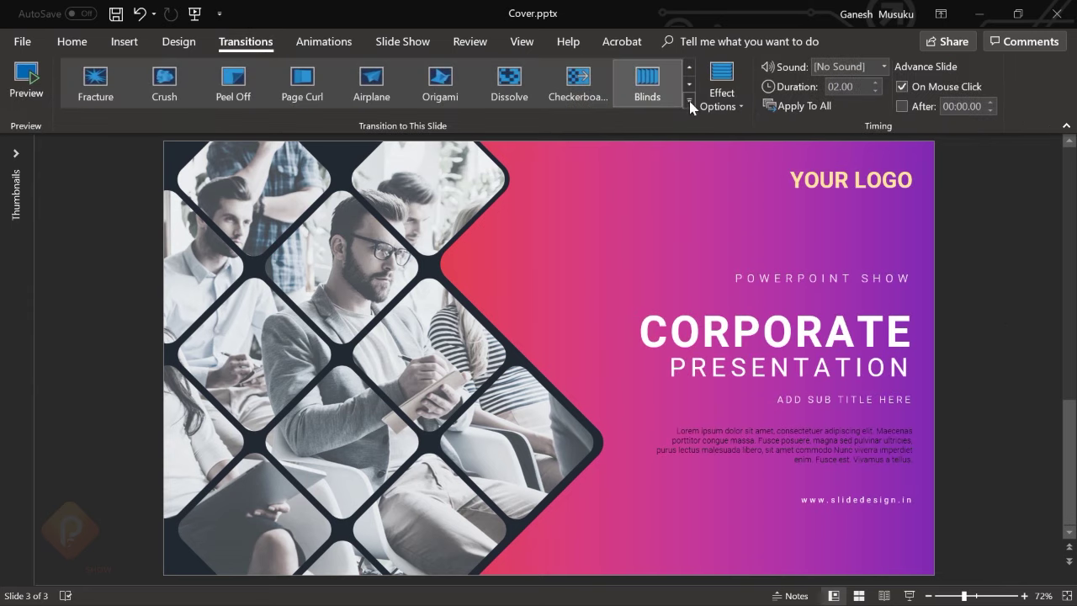
Apply a horizontal Blinds transition to slide 3, then start the slide show from it.
left_click(690, 103)
left_click(441, 257)
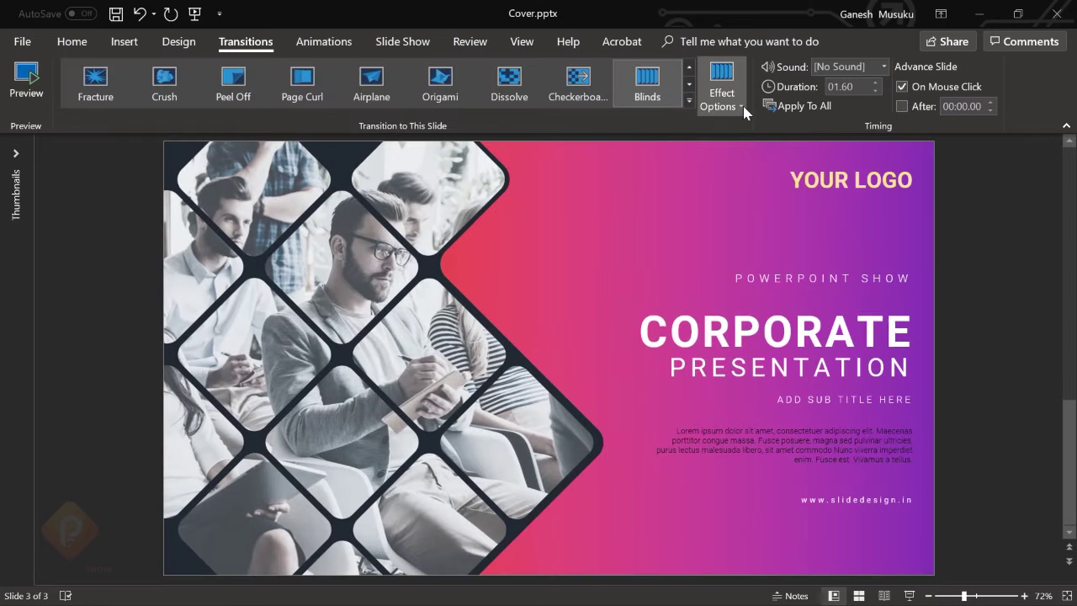
left_click(722, 89)
left_click(758, 175)
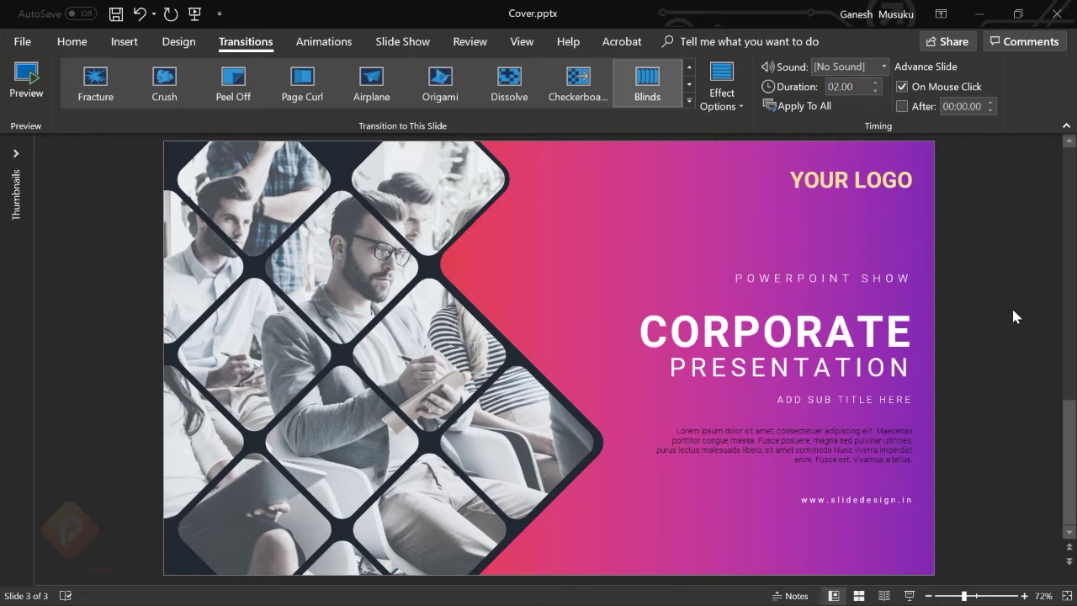
left_click(72, 41)
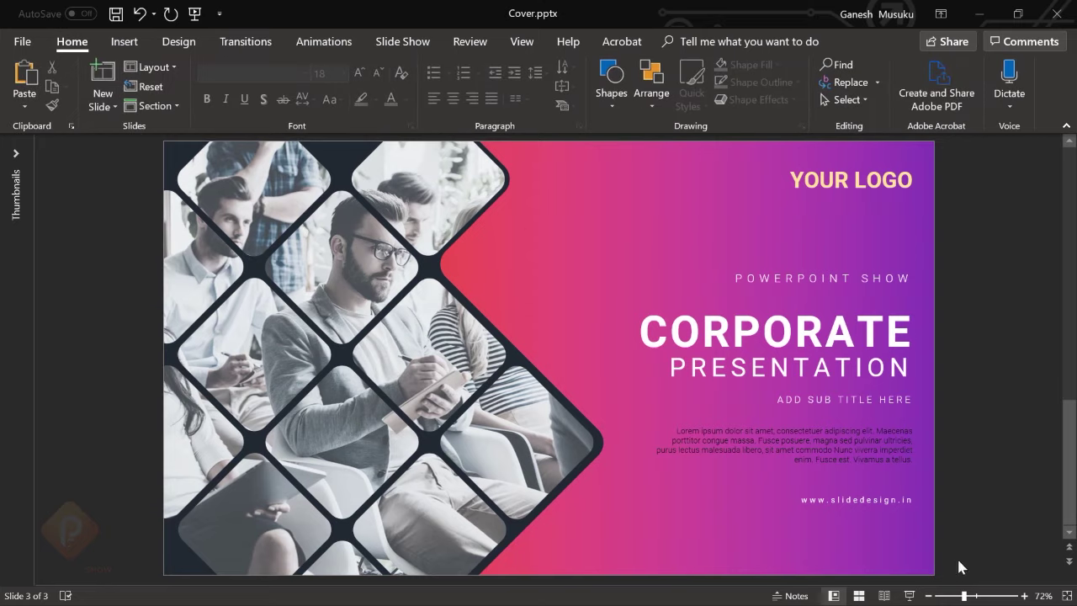
left_click(911, 596)
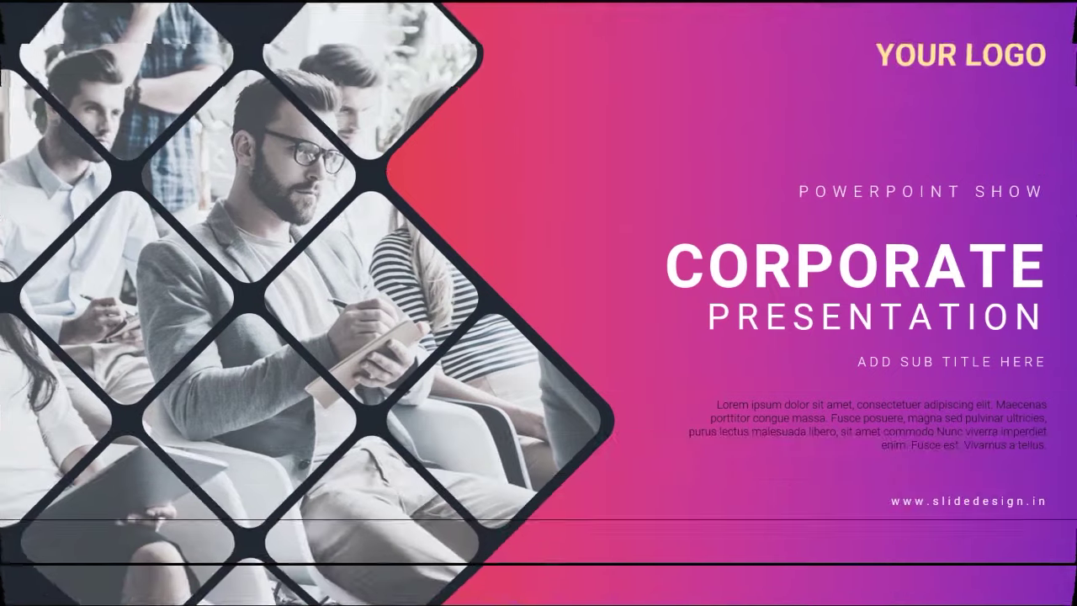